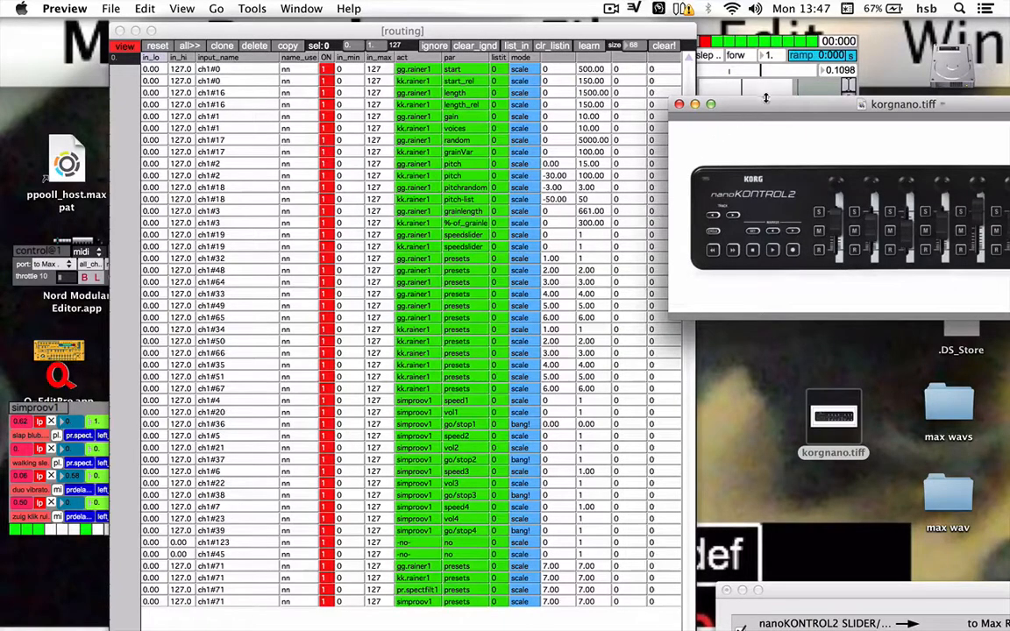
# Step: Shift the korgnano.tiff controller picture over the routing table to compare the nanoKONTROL2 controls with different routing rows
pyautogui.moveTo(766, 100); pyautogui.dragTo(503, 69)
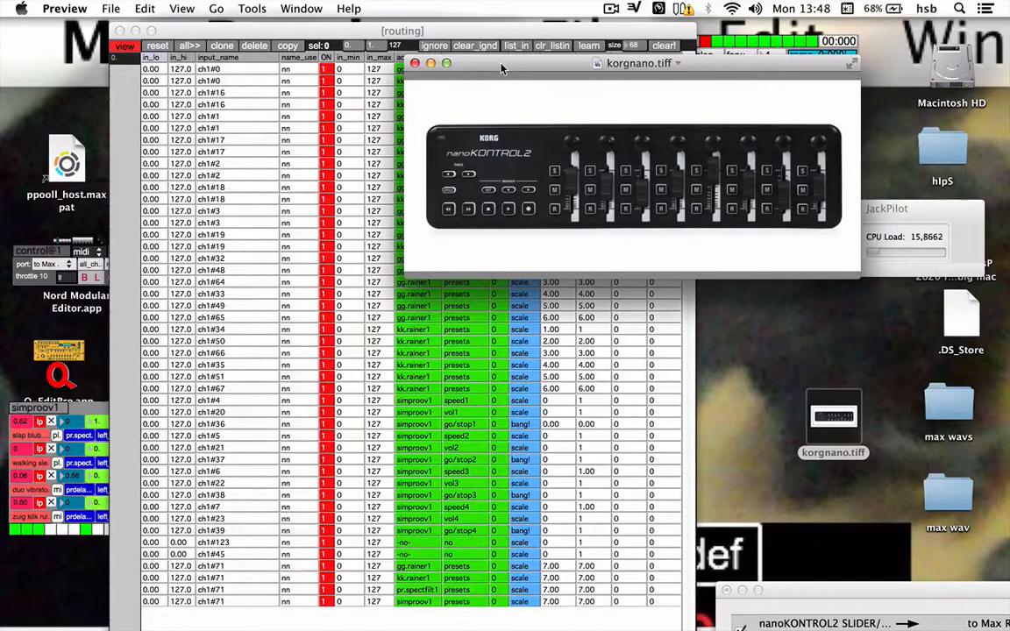
pyautogui.moveTo(572, 72); pyautogui.dragTo(524, 85)
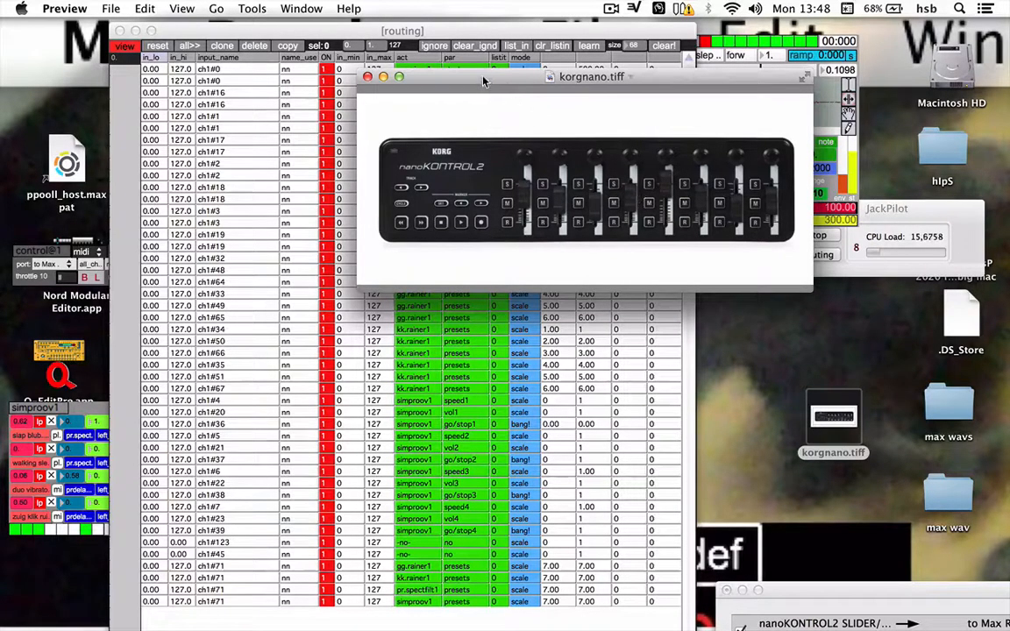
pyautogui.moveTo(485, 89); pyautogui.dragTo(586, 170)
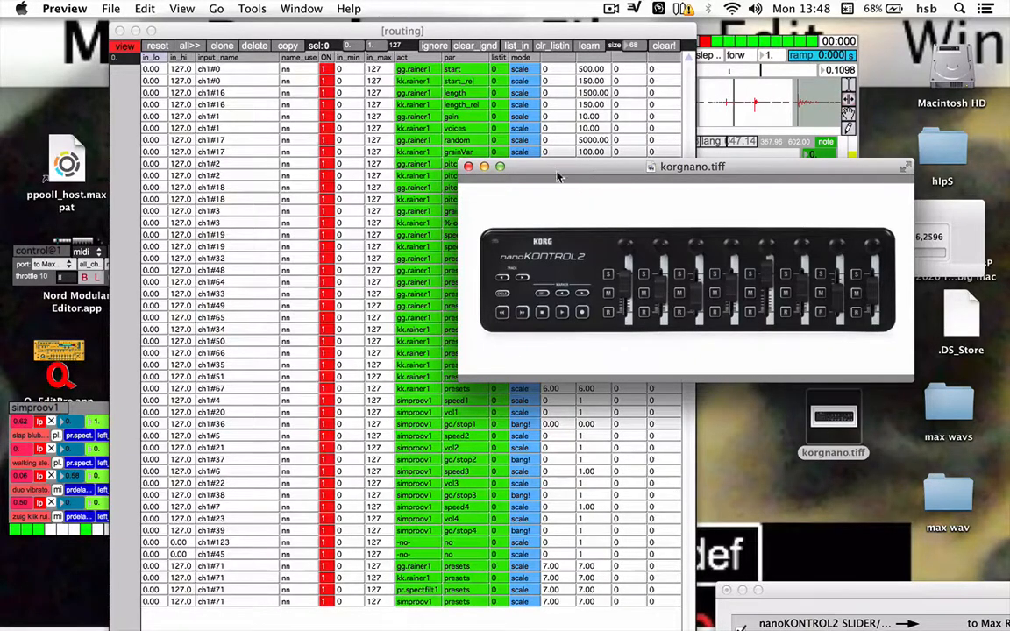
pyautogui.moveTo(558, 177); pyautogui.dragTo(659, 212)
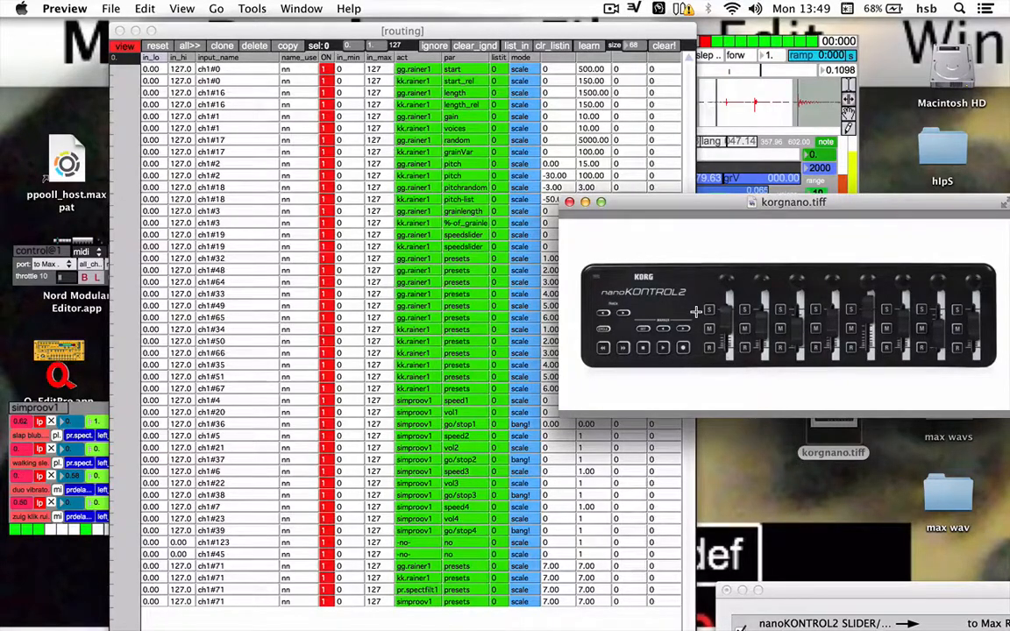
pyautogui.moveTo(688, 205); pyautogui.dragTo(559, 206)
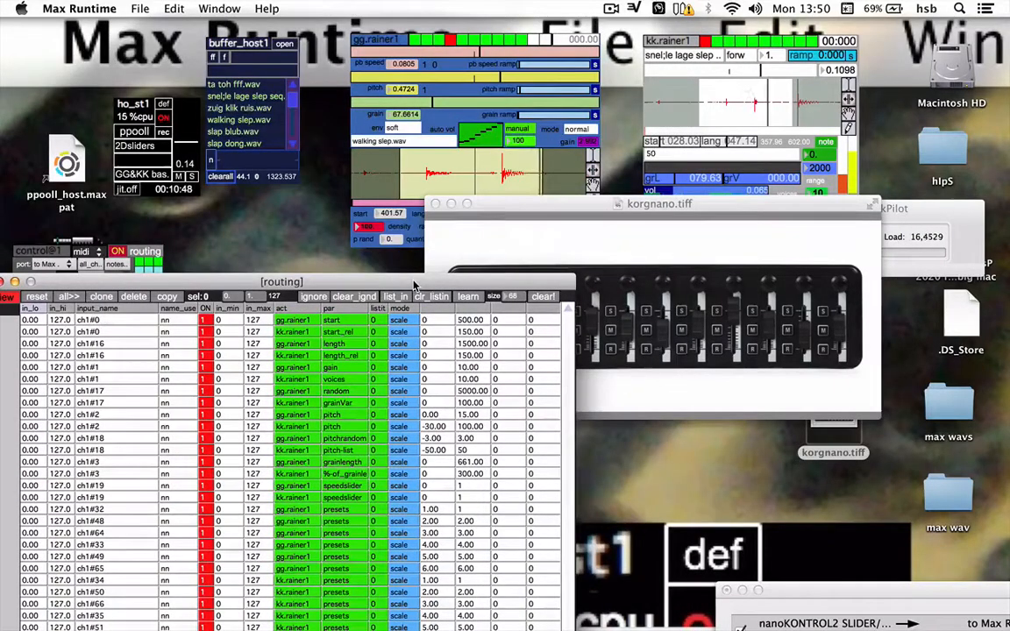
# Step: Arrange the routing table and the korgnano.tiff picture so both stay readable beneath the uncovered gg.rainer1 and kk.rainer1 acts
pyautogui.moveTo(416, 286); pyautogui.dragTo(447, 52)
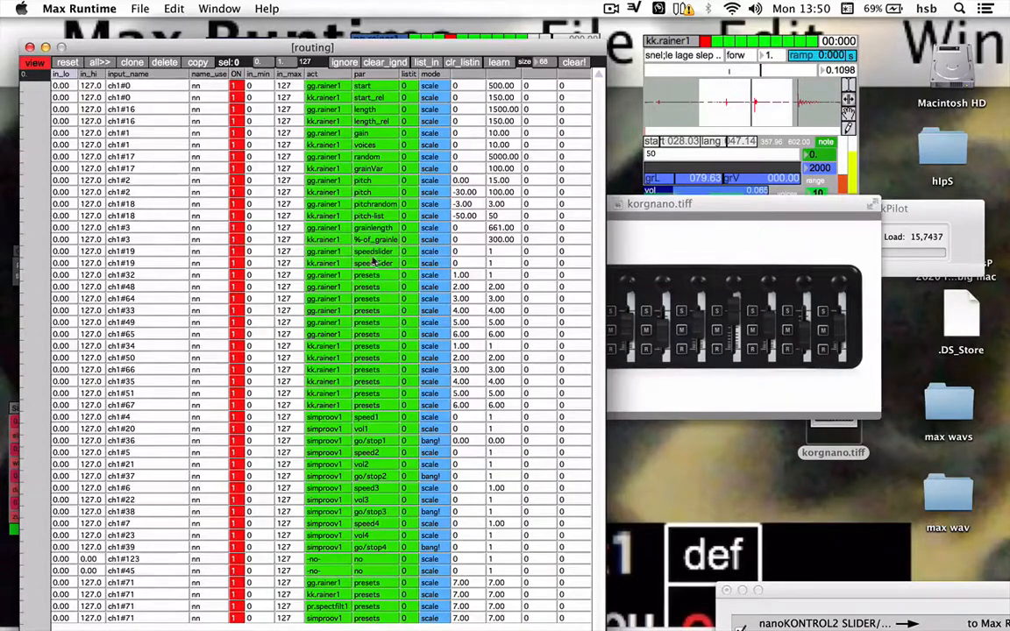
pyautogui.click(636, 200)
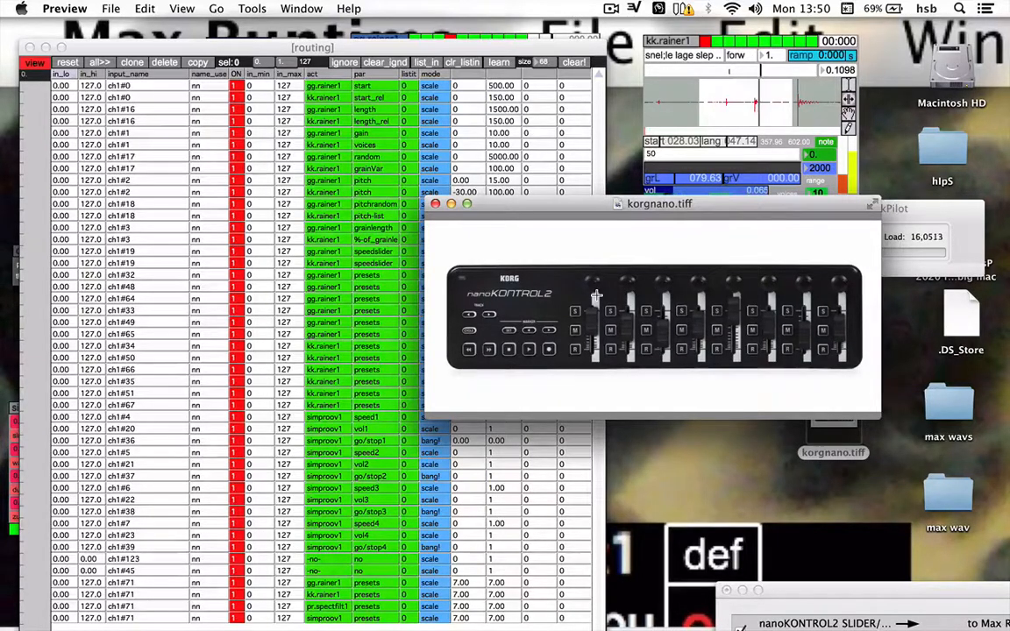
pyautogui.moveTo(570, 207); pyautogui.dragTo(648, 264)
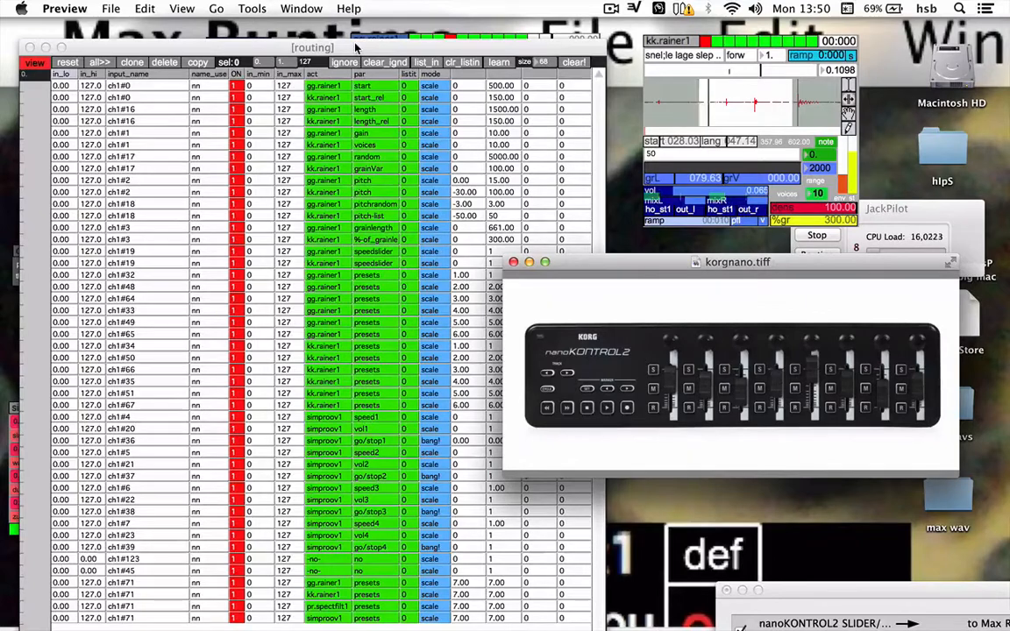
pyautogui.moveTo(356, 47); pyautogui.dragTo(350, 263)
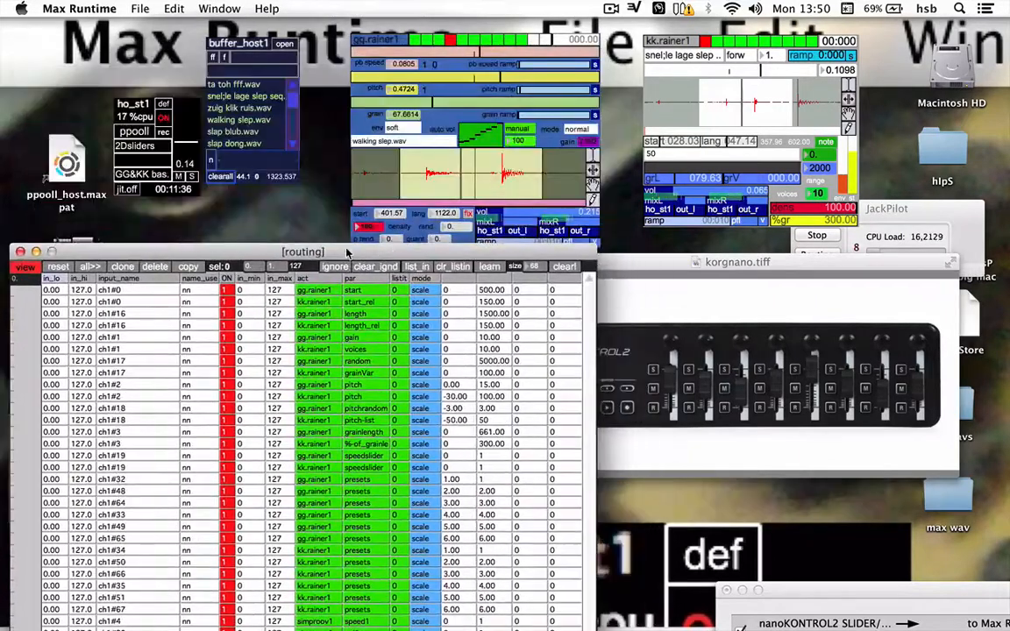
pyautogui.click(669, 264)
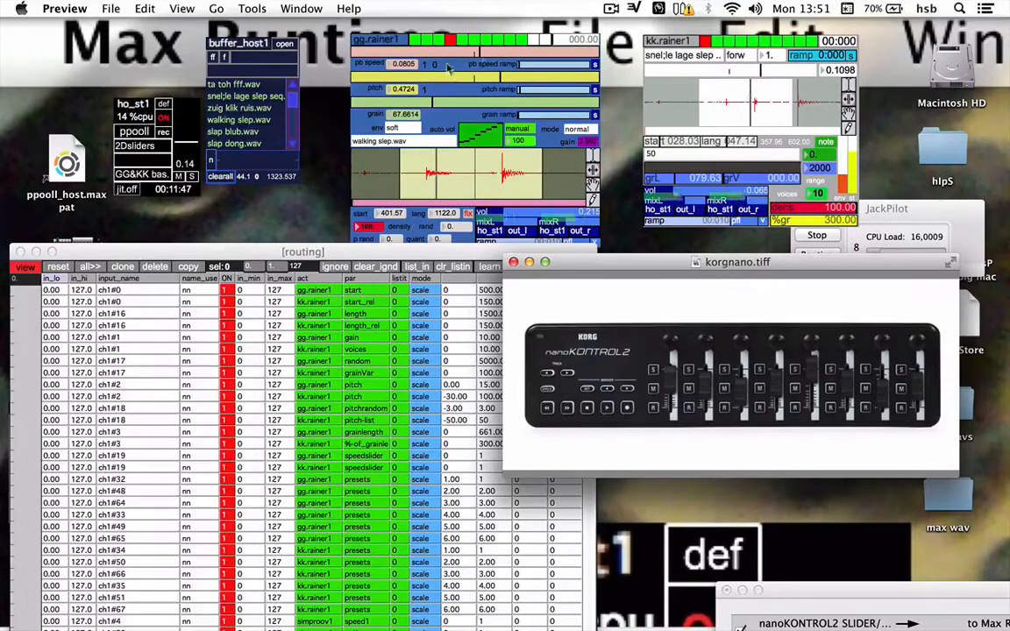
# Step: Store the current gg.rainer1 settings in its next empty preset slot and look through the act's preset file options
pyautogui.click(535, 42)
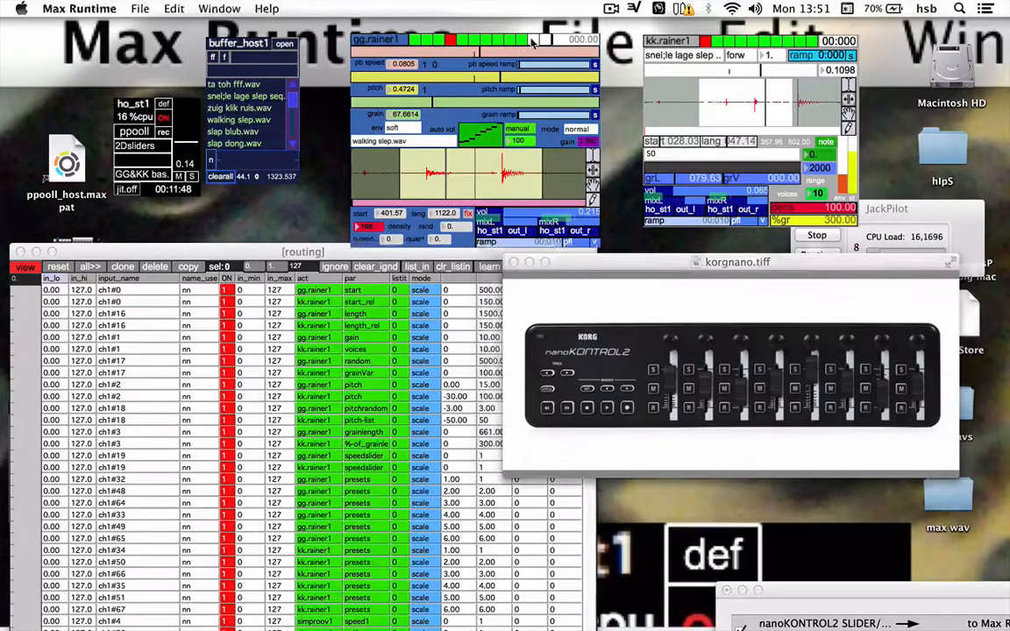
pyautogui.click(394, 45)
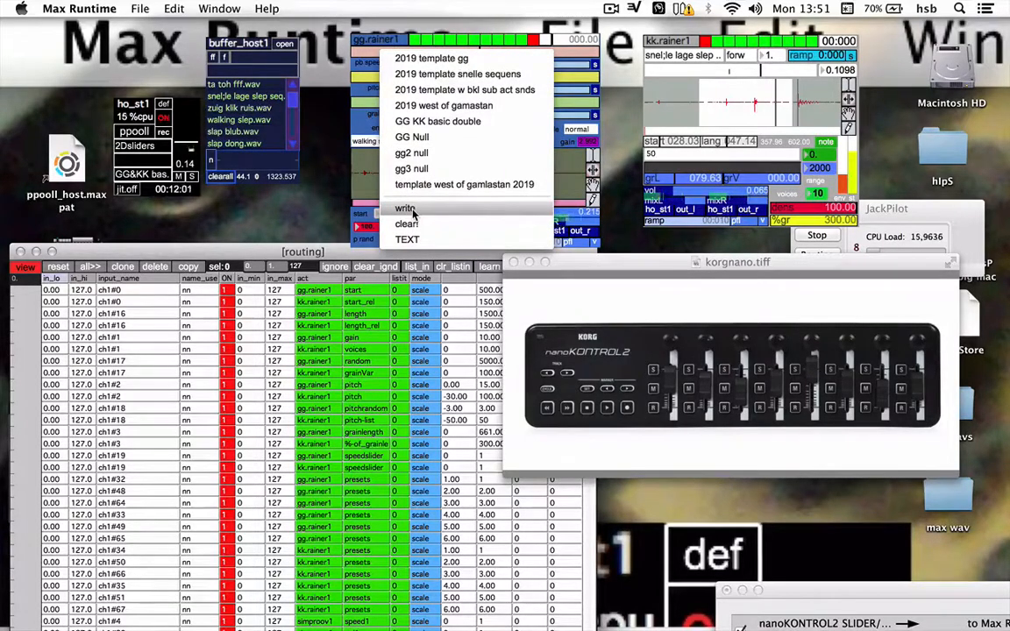
pyautogui.click(356, 37)
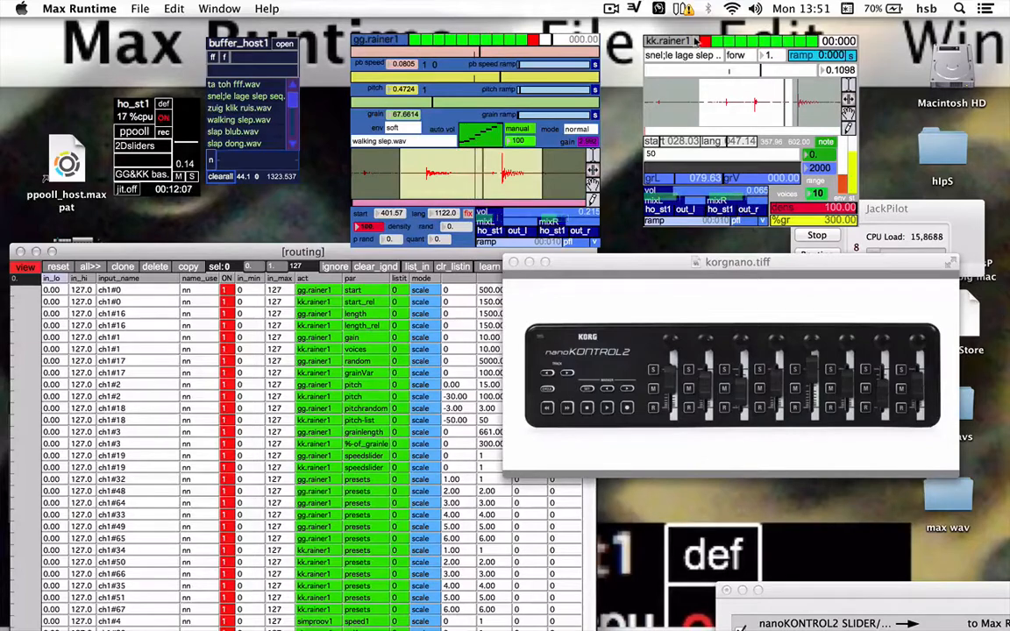
# Step: Show the full length of the routing table with the korgnano.tiff picture in front of it
pyautogui.moveTo(652, 264); pyautogui.dragTo(602, 282)
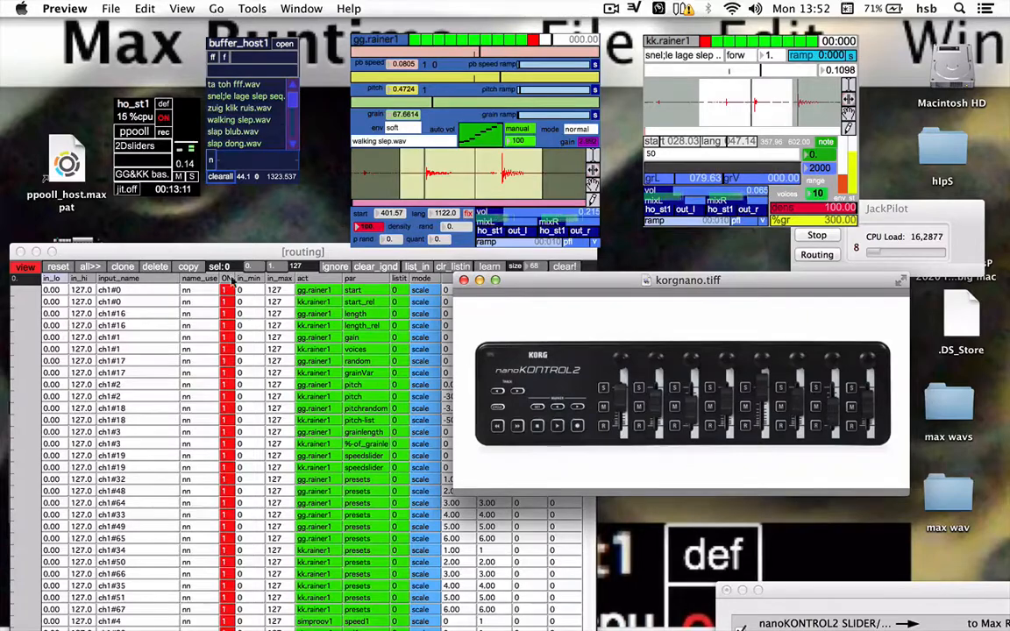
pyautogui.moveTo(220, 254); pyautogui.dragTo(351, 73)
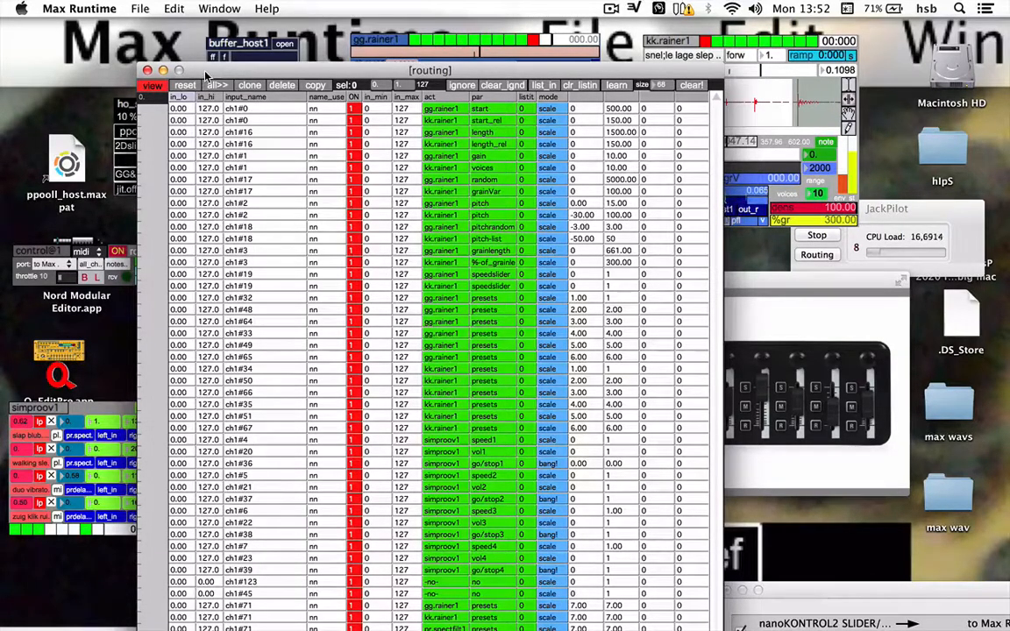
pyautogui.moveTo(204, 74); pyautogui.dragTo(156, 26)
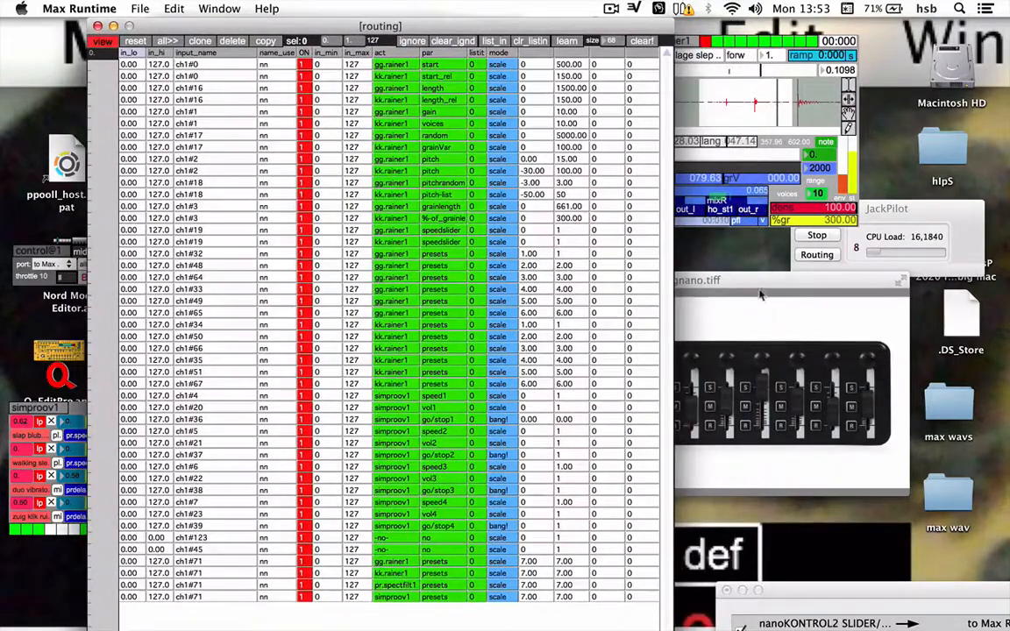
pyautogui.click(748, 319)
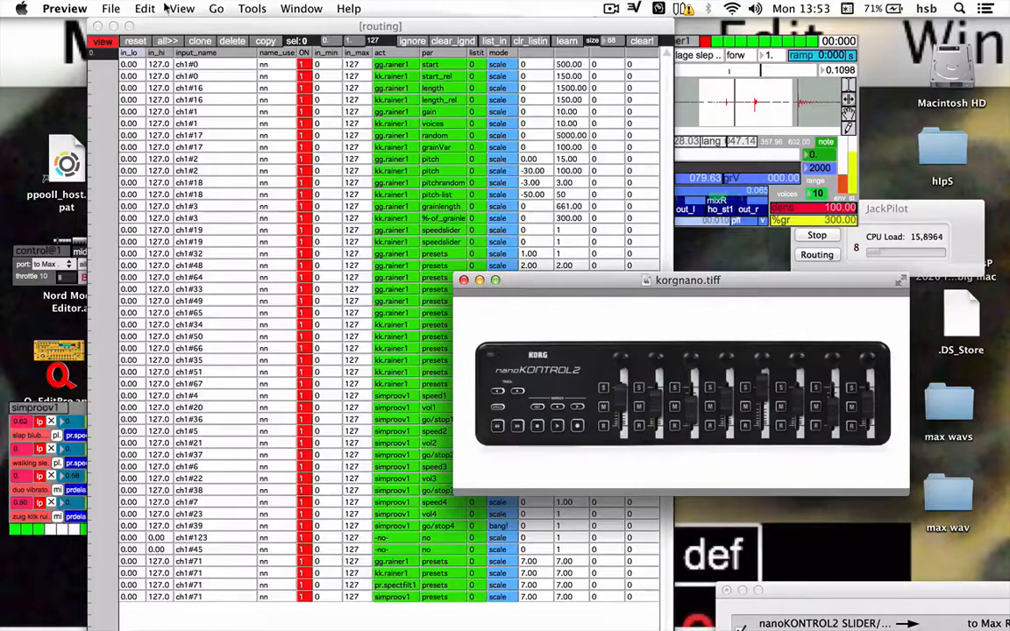
# Step: Uncover the acts behind the routing table, and set the full-length table beside the lowered korgnano.tiff picture
pyautogui.moveTo(132, 26); pyautogui.dragTo(508, 480)
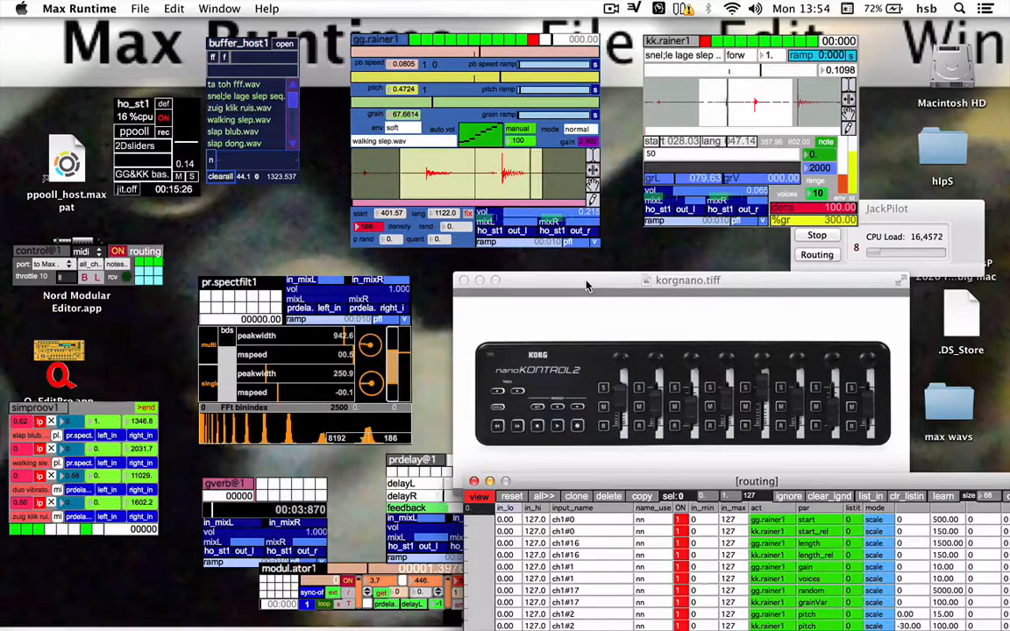
pyautogui.moveTo(588, 285); pyautogui.dragTo(542, 278)
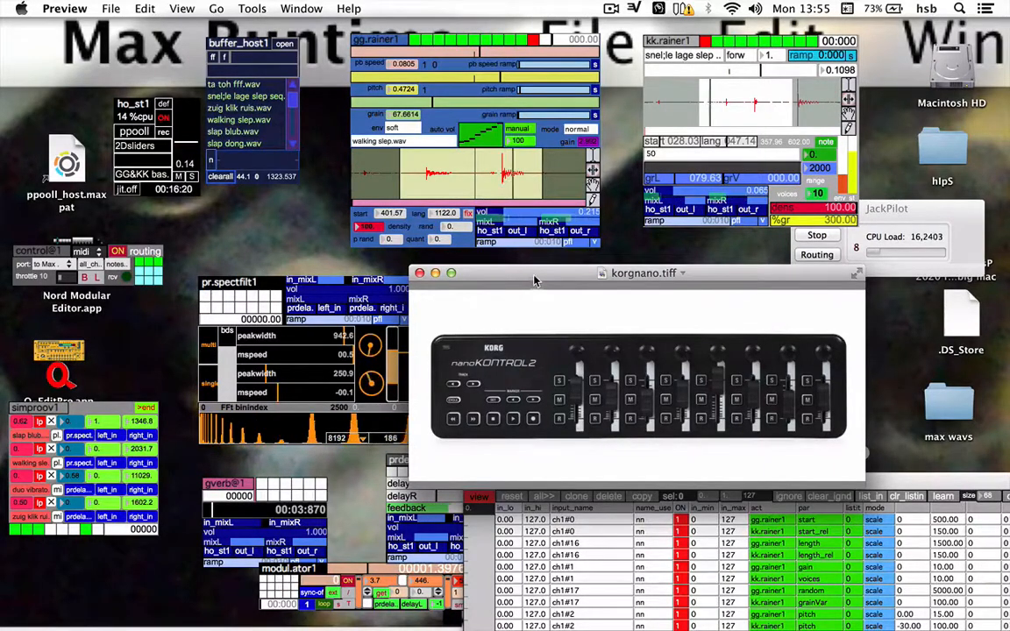
pyautogui.moveTo(531, 281); pyautogui.dragTo(176, 131)
pyautogui.moveTo(671, 481); pyautogui.dragTo(444, 24)
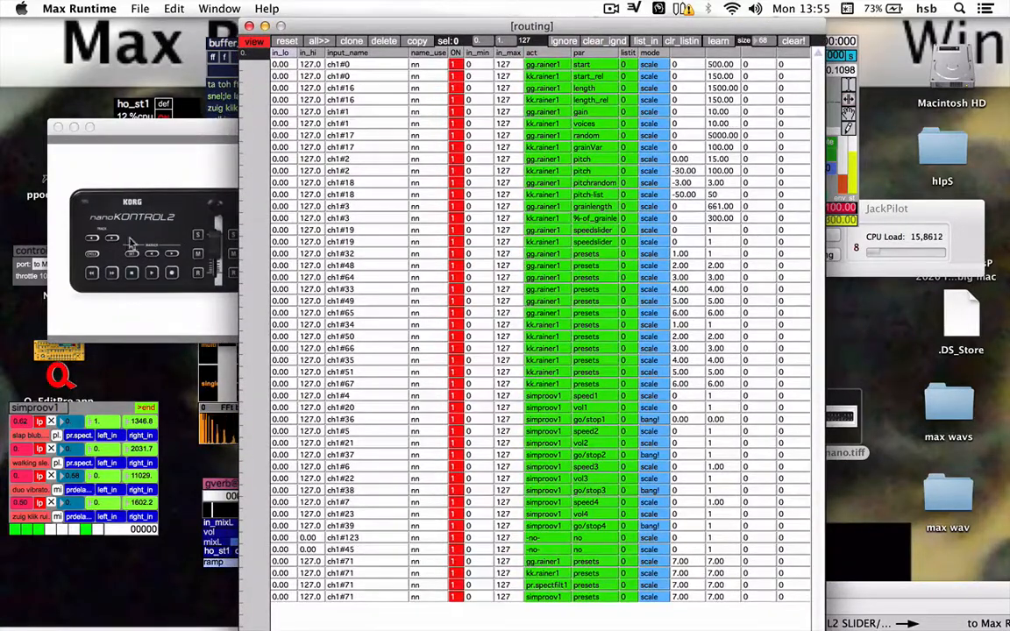
pyautogui.moveTo(124, 134); pyautogui.dragTo(99, 452)
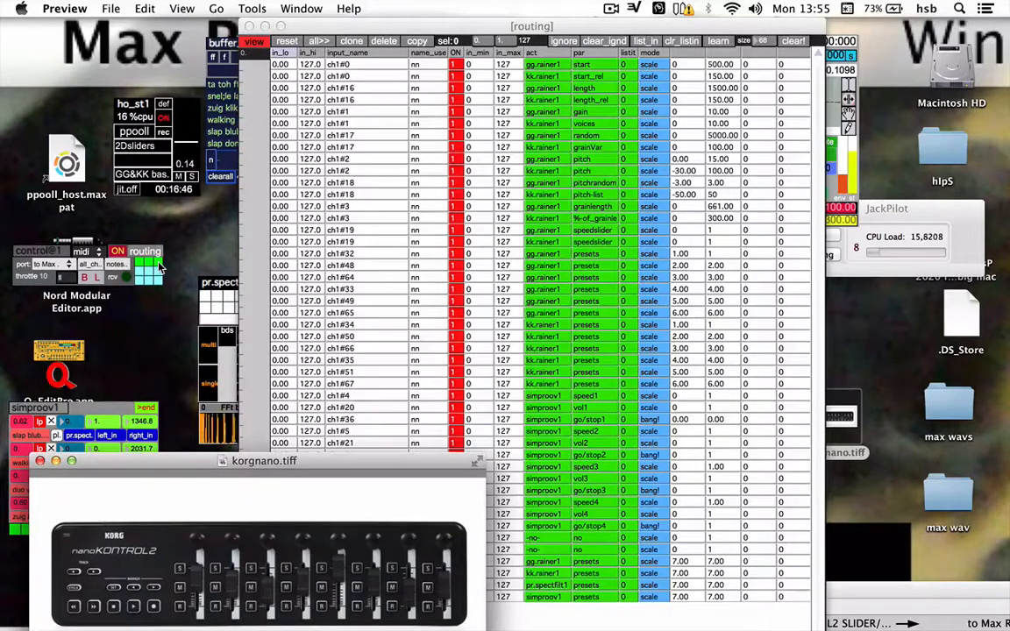
# Step: Rearrange the routing table and the korgnano.tiff picture to expose buffer_host1, control@1 and pr.spectfilt1
pyautogui.click(372, 32)
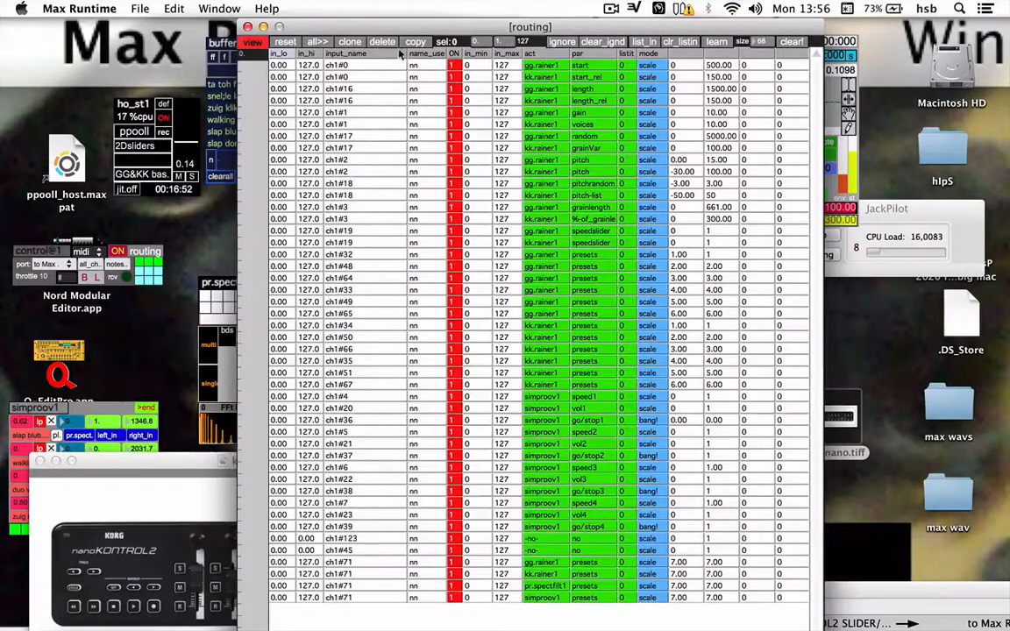
pyautogui.moveTo(387, 31); pyautogui.dragTo(443, 29)
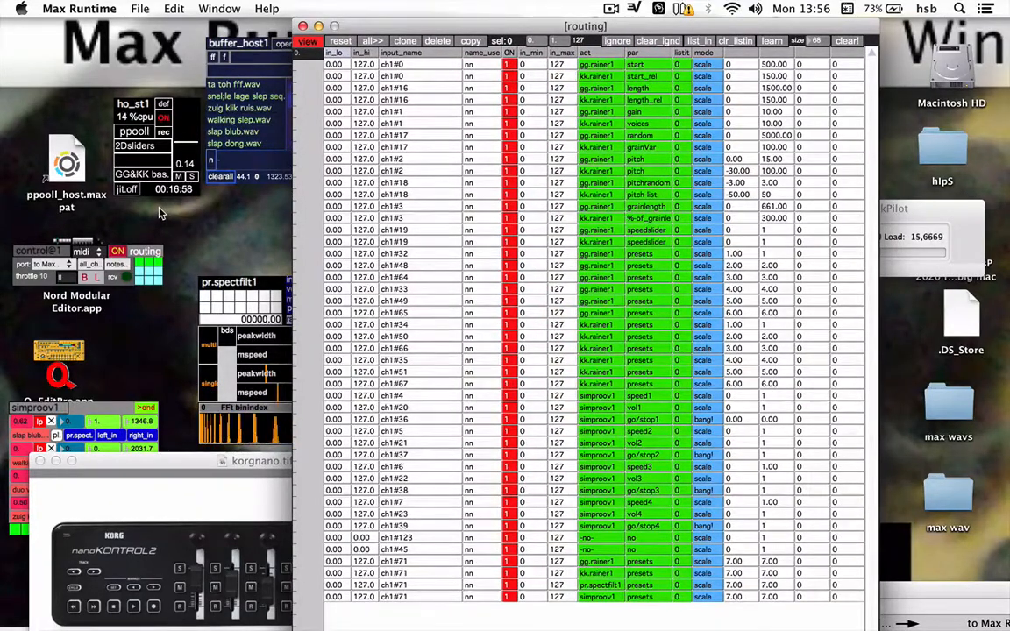
pyautogui.moveTo(364, 29); pyautogui.dragTo(607, 328)
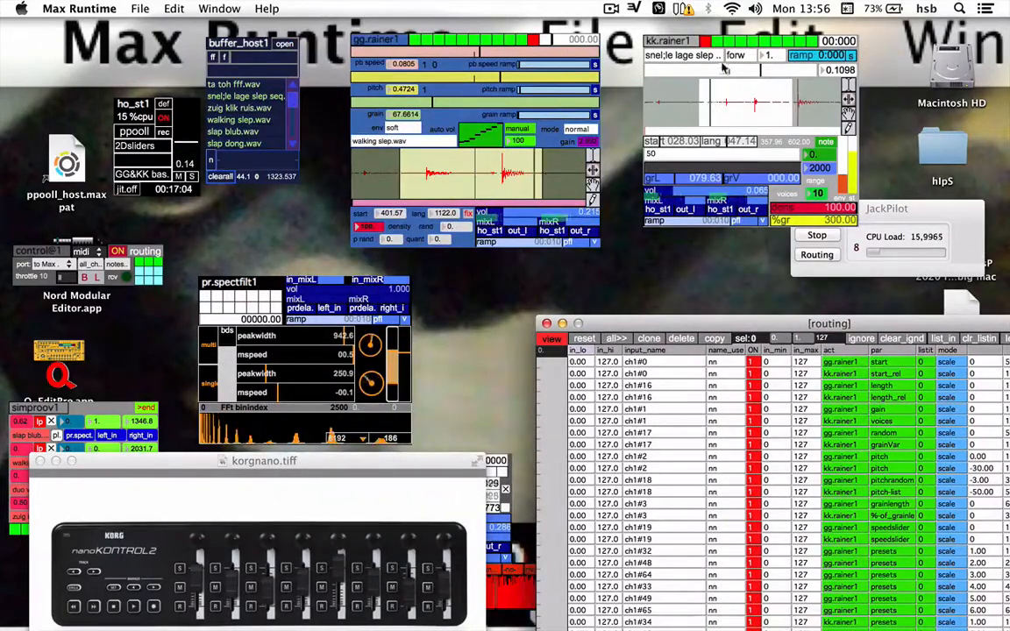
pyautogui.moveTo(680, 324); pyautogui.dragTo(650, 103)
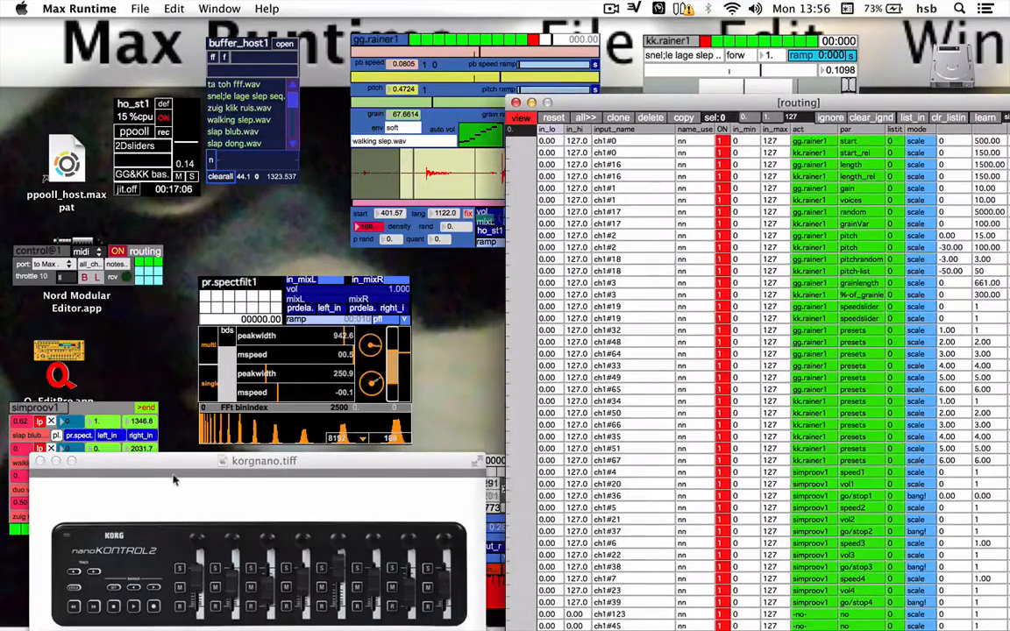
pyautogui.moveTo(147, 467); pyautogui.dragTo(200, 410)
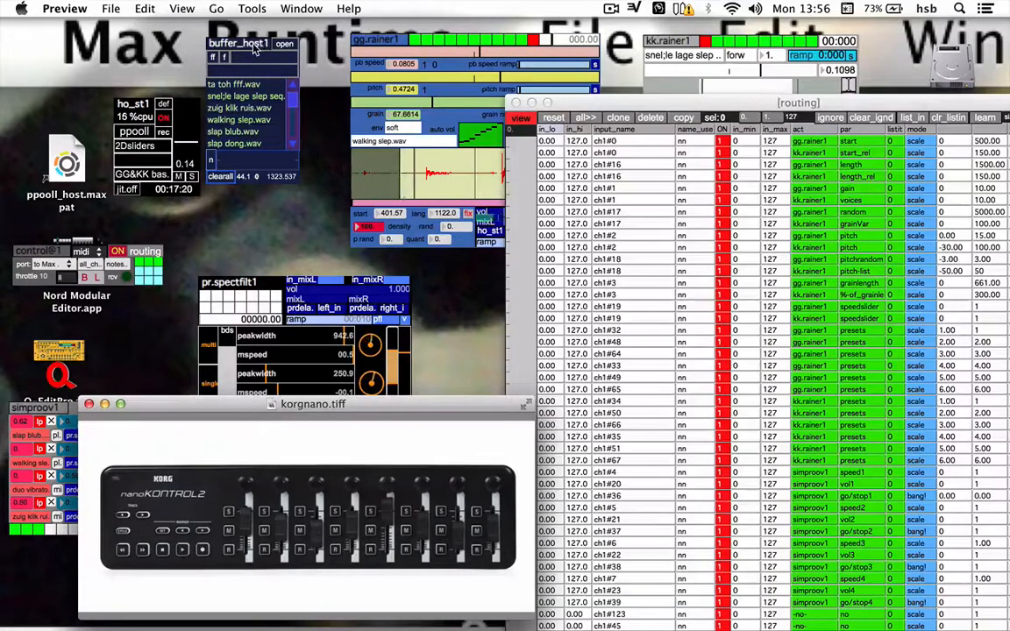
# Step: Write the buffer_host1 setup to a preset file, accepting the proposed preset name
pyautogui.click(255, 50)
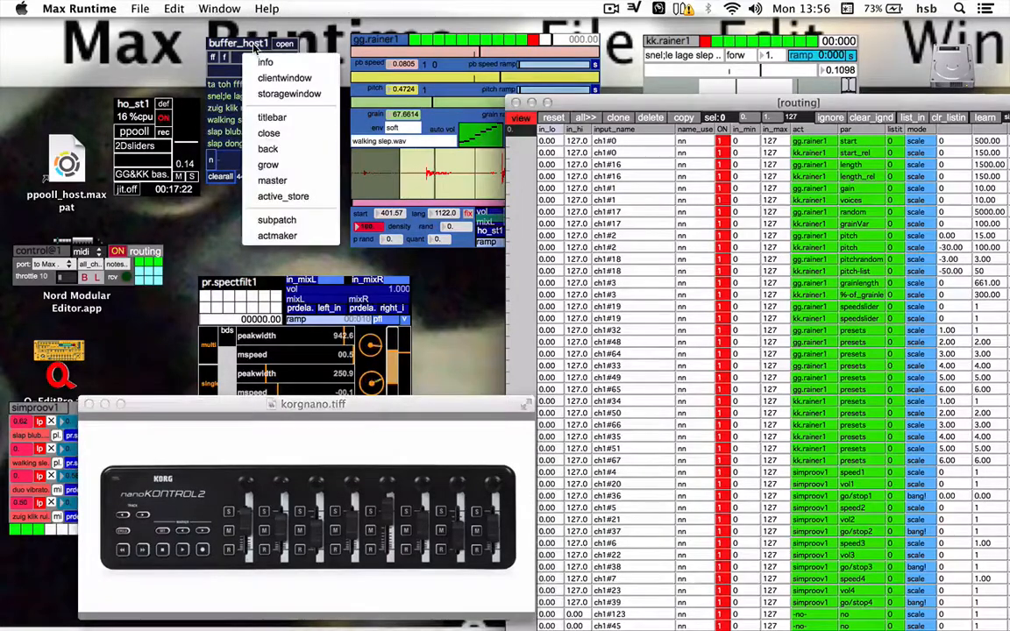
pyautogui.click(251, 49)
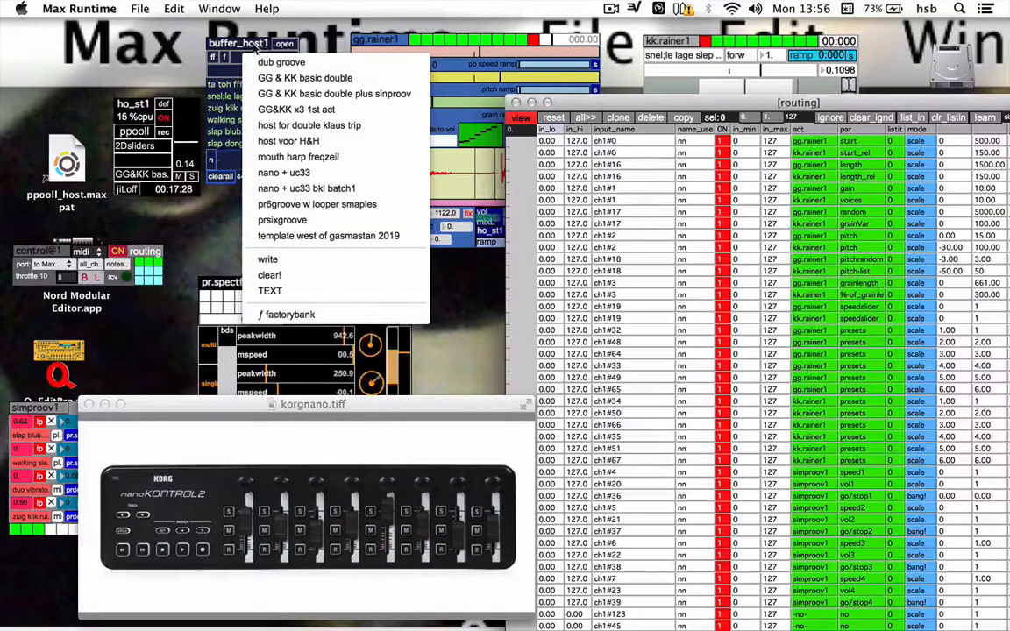
pyautogui.click(255, 50)
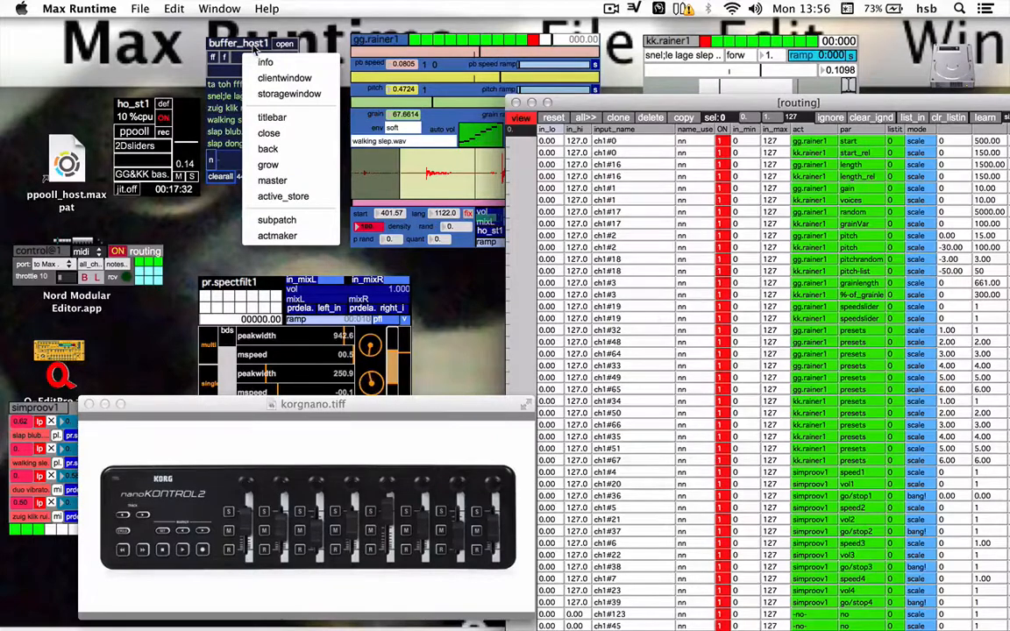
pyautogui.click(255, 48)
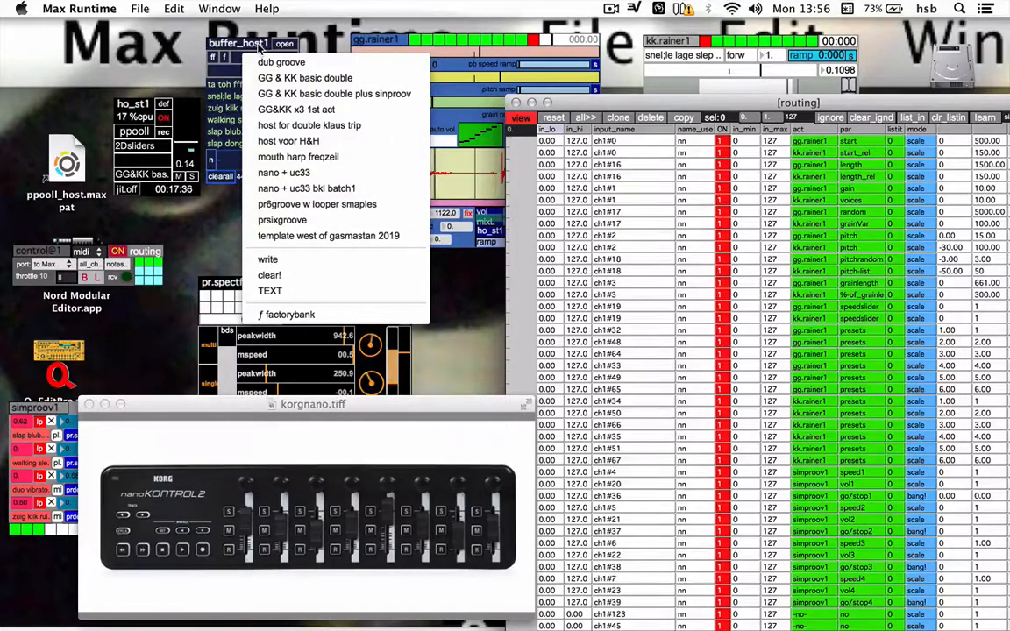
pyautogui.click(286, 262)
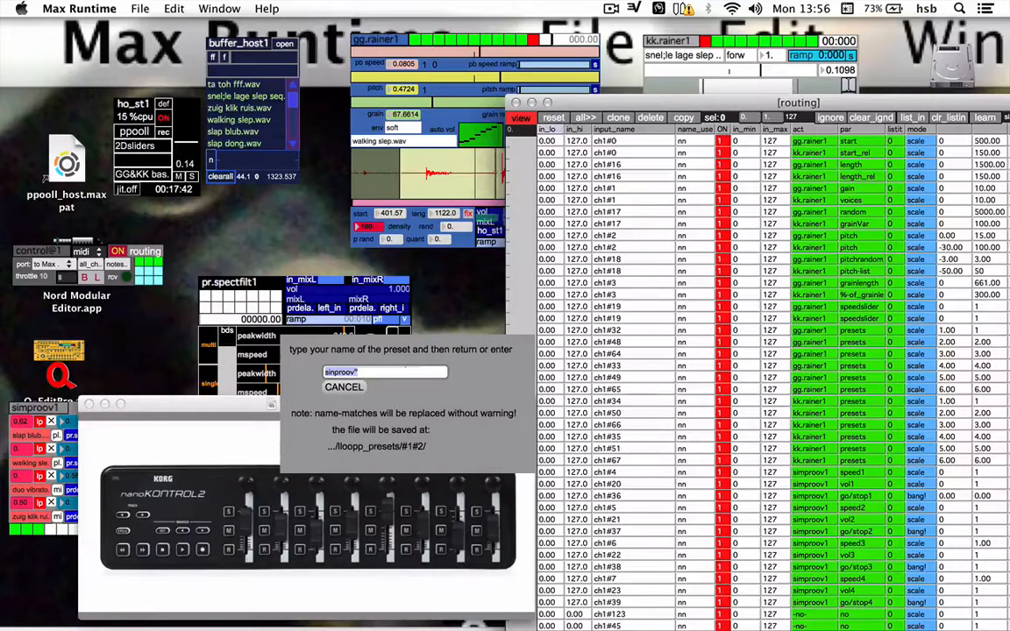
pyautogui.press('Return')
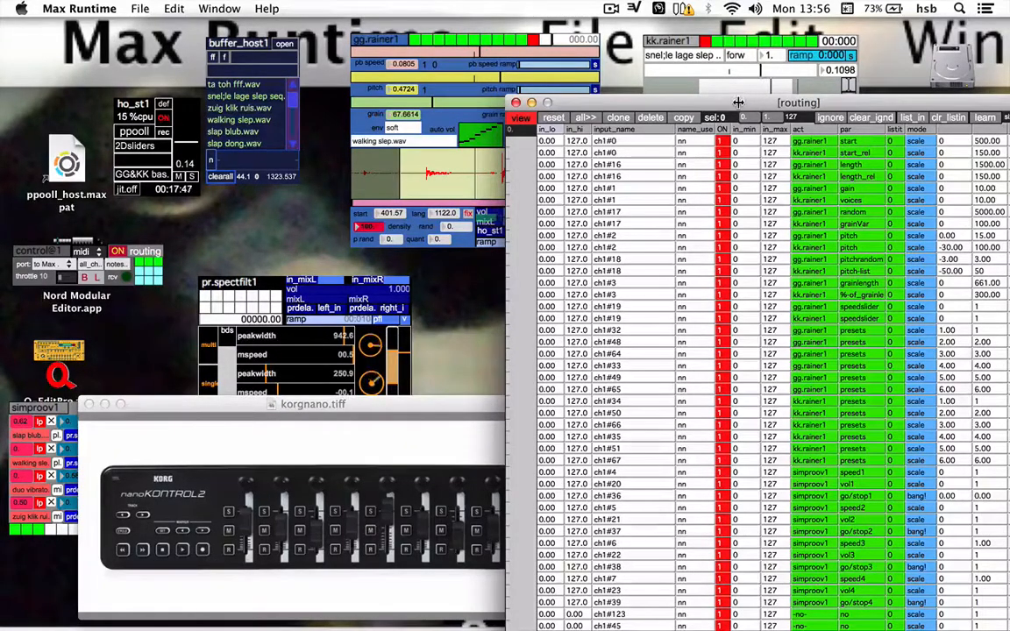
# Step: Uncover the gg.rainer1 act and open its clientwindow, placing it over the routing table for reading
pyautogui.moveTo(693, 97); pyautogui.dragTo(406, 213)
pyautogui.click(396, 47)
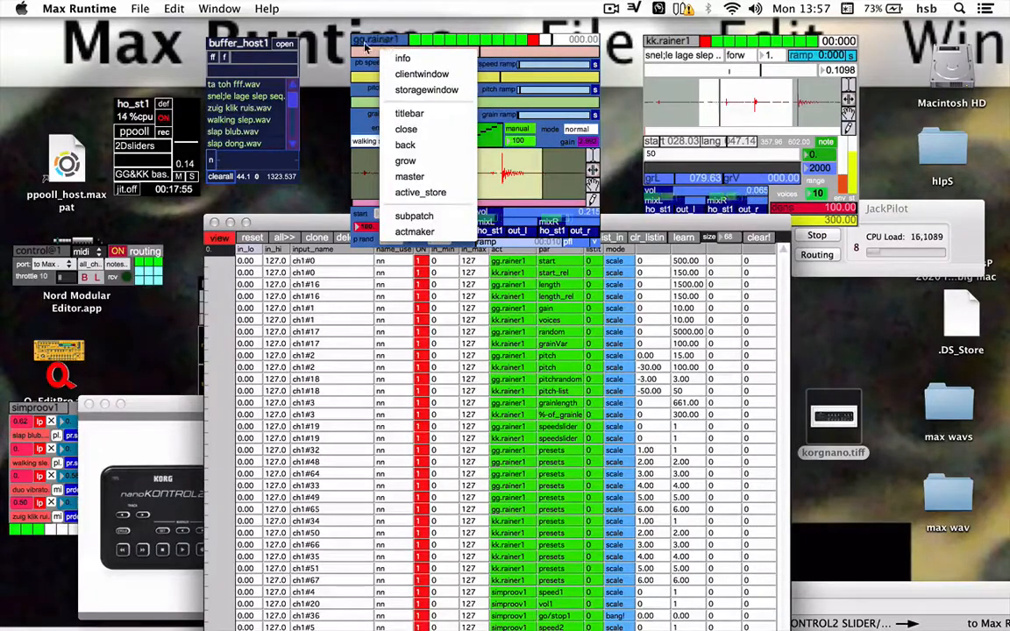
pyautogui.click(426, 89)
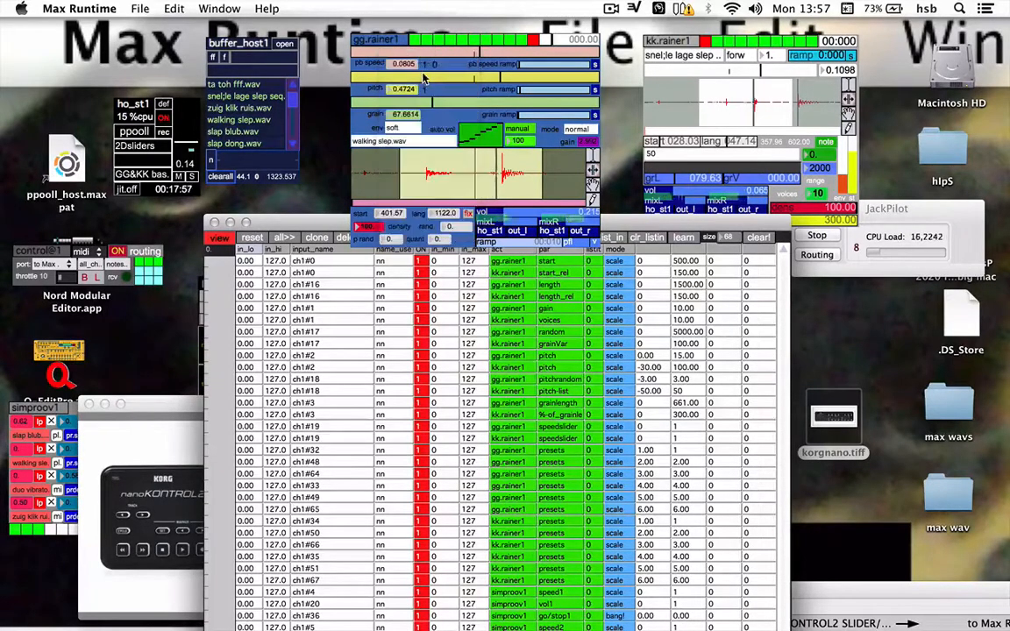
pyautogui.moveTo(660, 48); pyautogui.dragTo(308, 41)
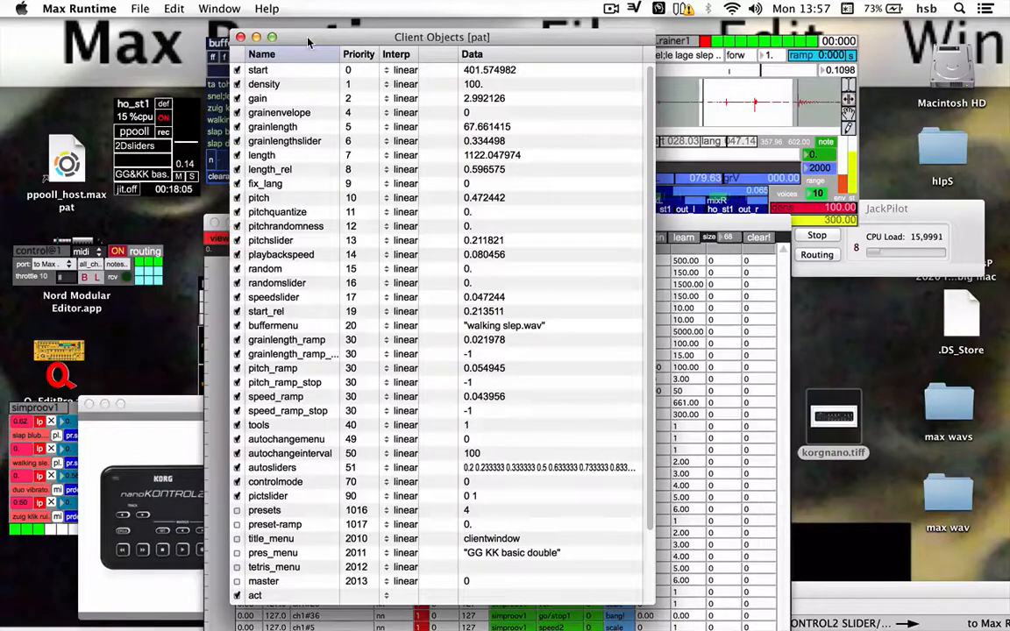
# Step: Move the clientwindow clear of the gg.rainer1 act and bring its parameter list down to the ll.blues entries
pyautogui.moveTo(308, 41); pyautogui.dragTo(398, 48)
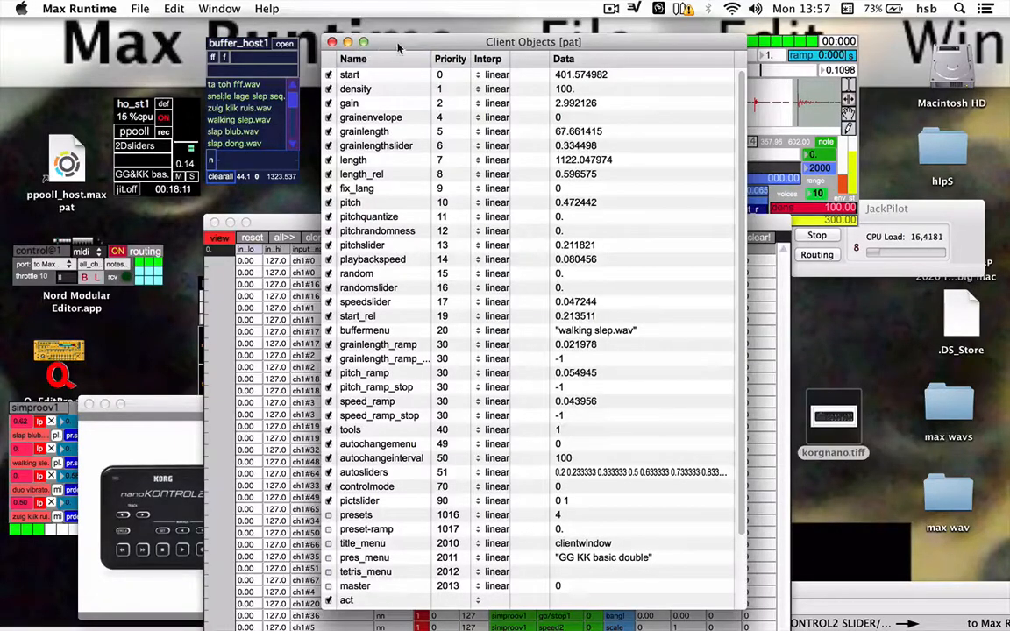
pyautogui.moveTo(399, 48); pyautogui.dragTo(646, 46)
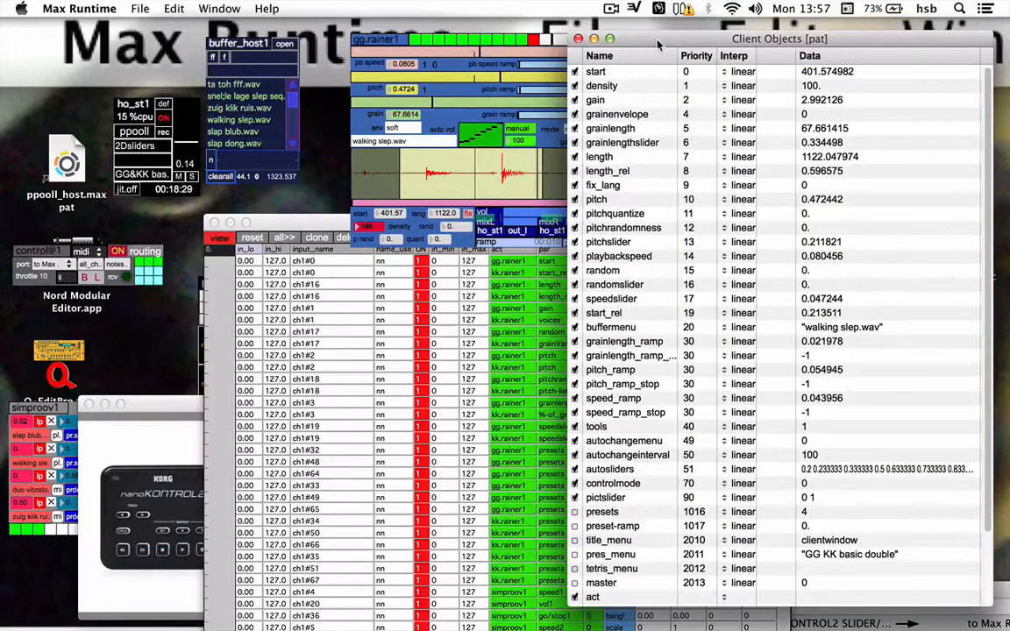
pyautogui.moveTo(658, 43); pyautogui.dragTo(658, 35)
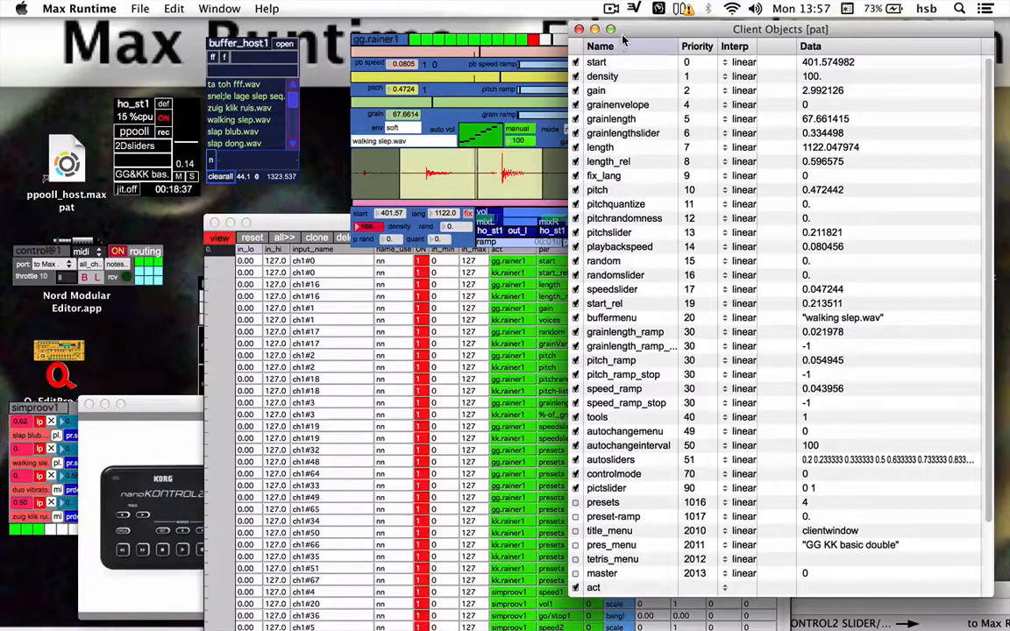
pyautogui.moveTo(626, 33); pyautogui.dragTo(678, 40)
pyautogui.moveTo(614, 38); pyautogui.dragTo(613, 37)
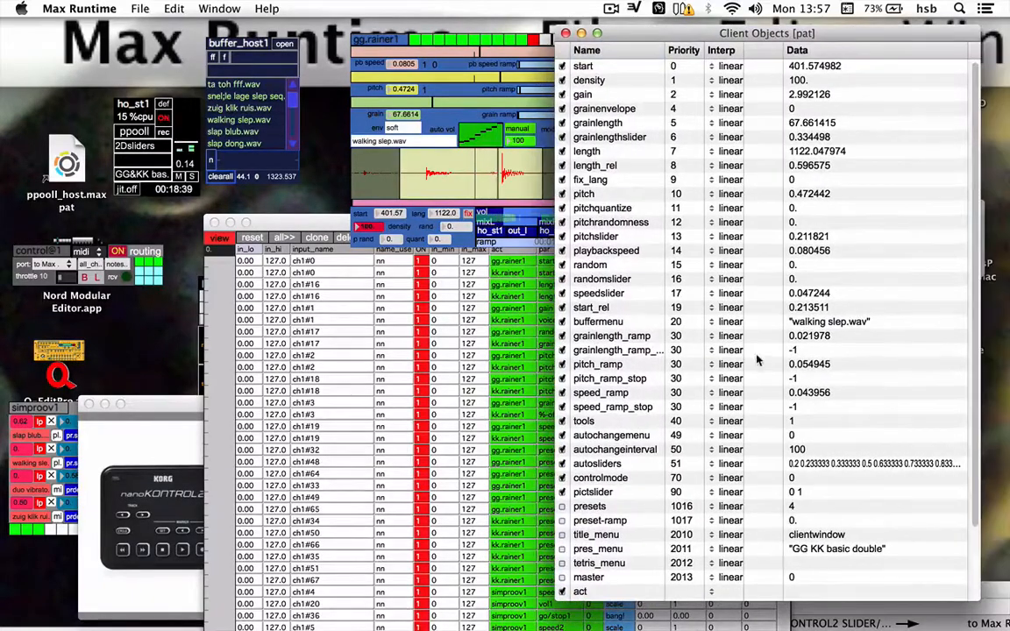
pyautogui.scroll(-3, 681, 319)
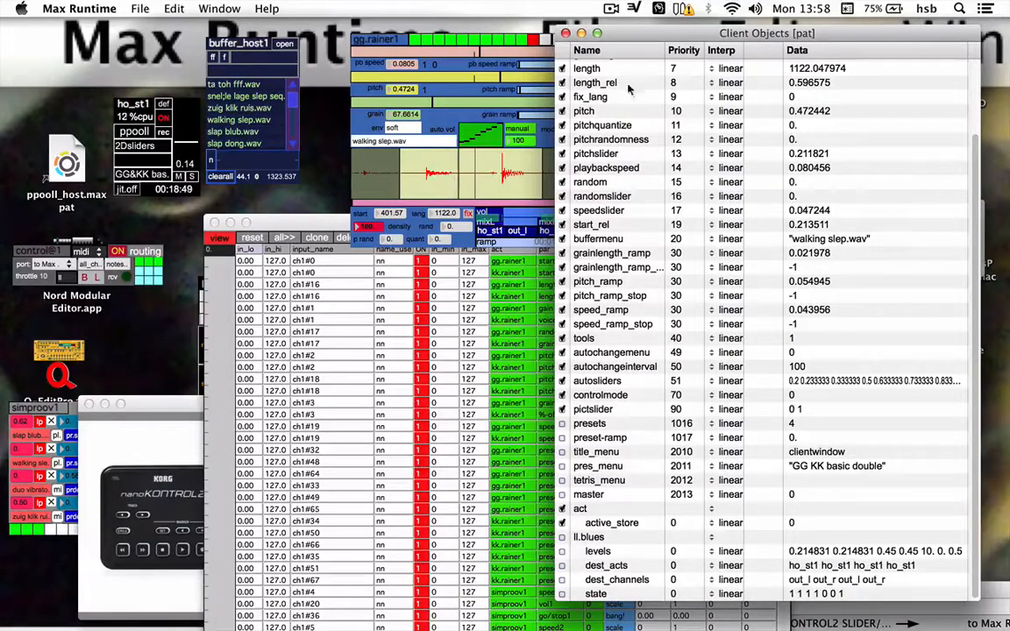
pyautogui.moveTo(579, 33); pyautogui.dragTo(684, 38)
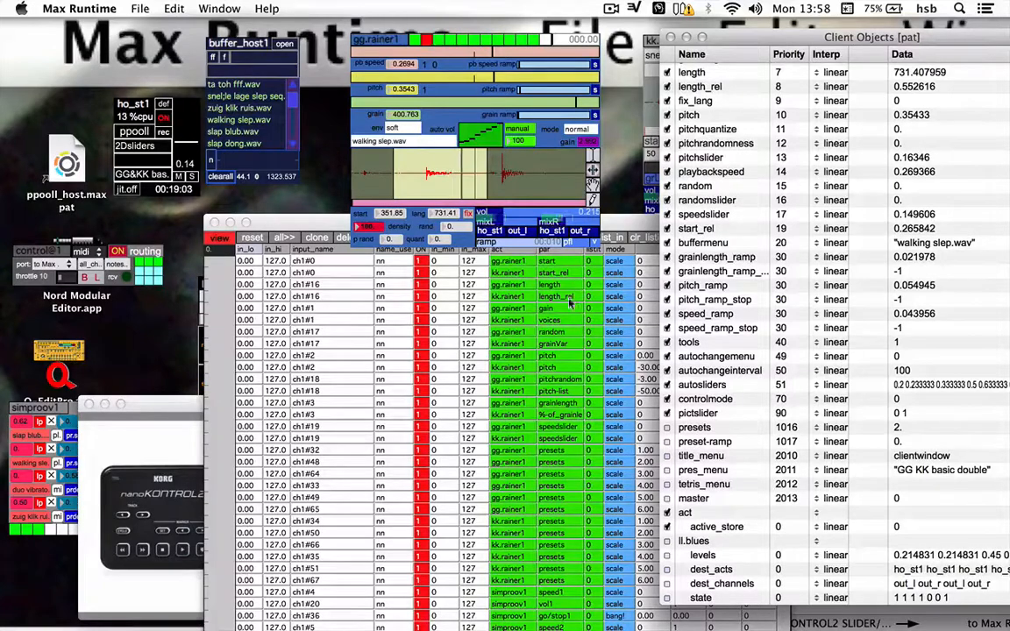
# Step: Include the ll.blues levels in the gg.rainer1 presets and raise the act's volume to about 0.54
pyautogui.click(668, 557)
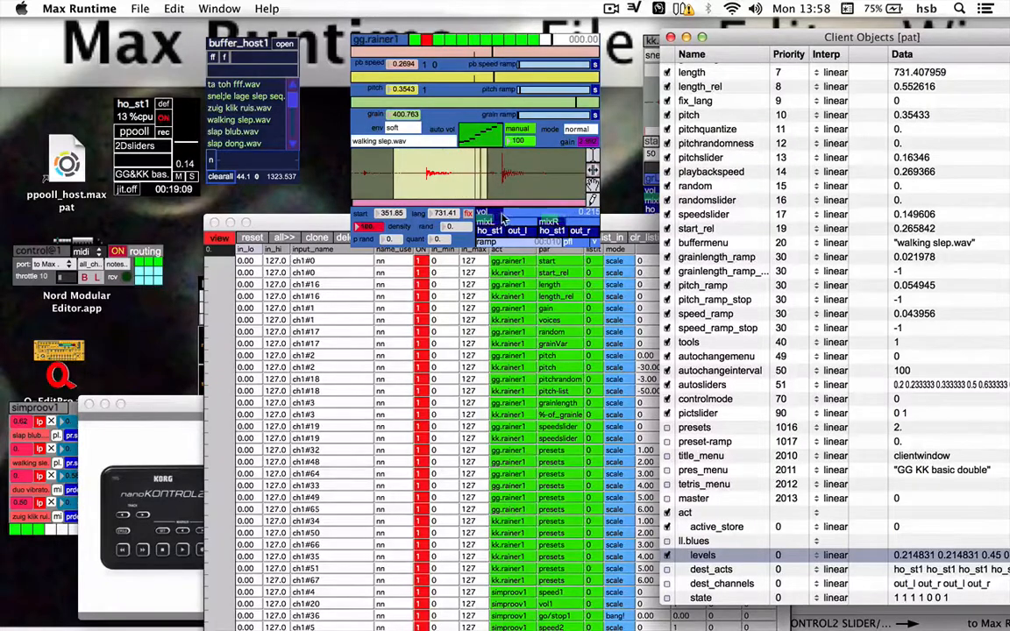
pyautogui.moveTo(511, 213)
pyautogui.mouseDown()
pyautogui.moveTo(583, 213)
pyautogui.moveTo(482, 213)
pyautogui.moveTo(596, 213)
pyautogui.moveTo(509, 215)
pyautogui.mouseUp()
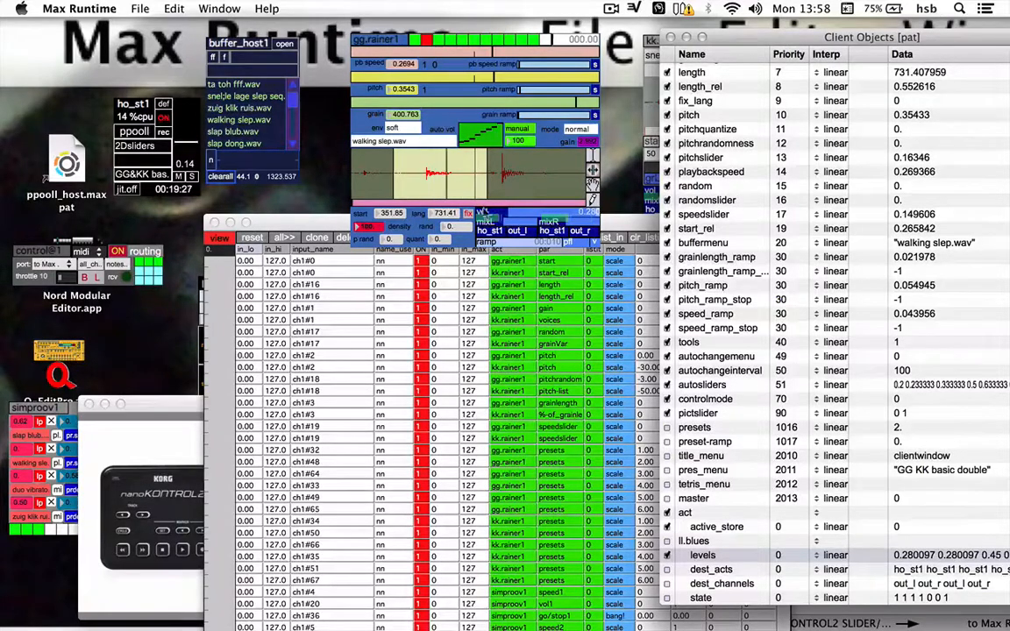
pyautogui.moveTo(512, 213); pyautogui.dragTo(523, 214)
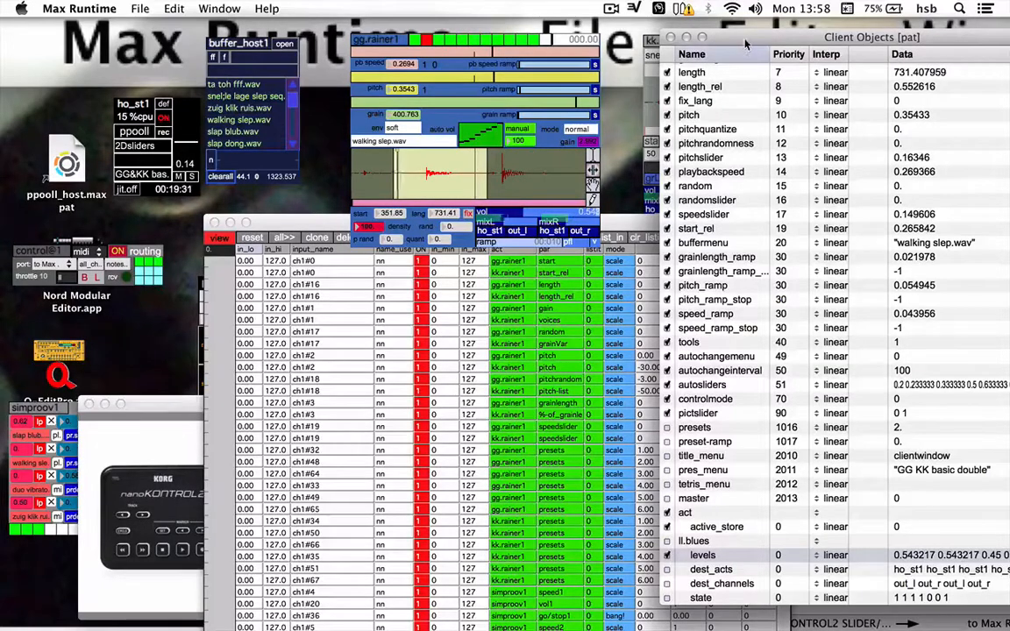
pyautogui.moveTo(734, 40); pyautogui.dragTo(542, 44)
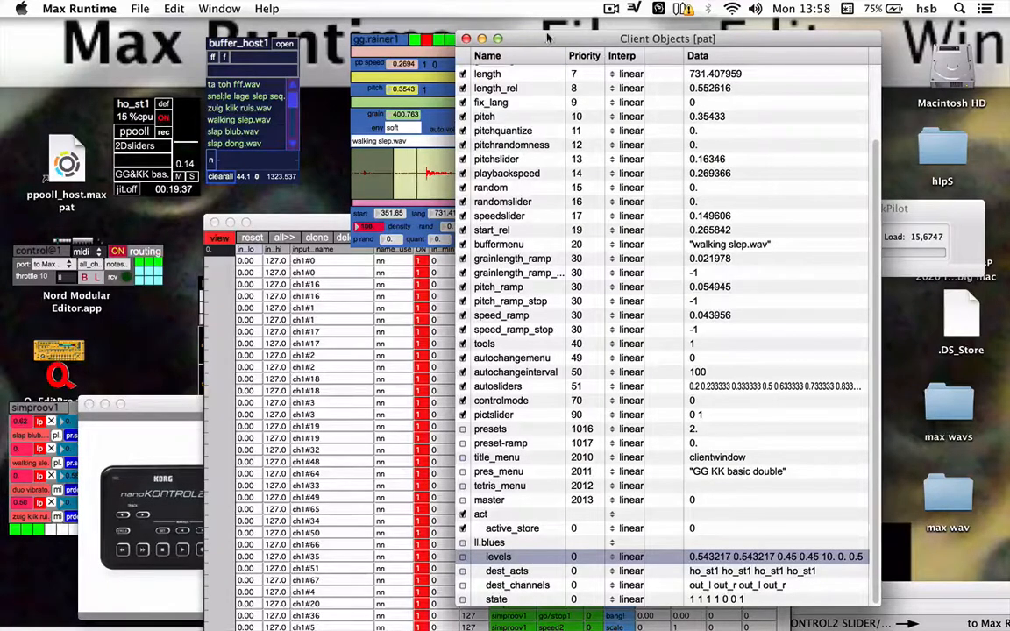
pyautogui.moveTo(540, 43); pyautogui.dragTo(661, 45)
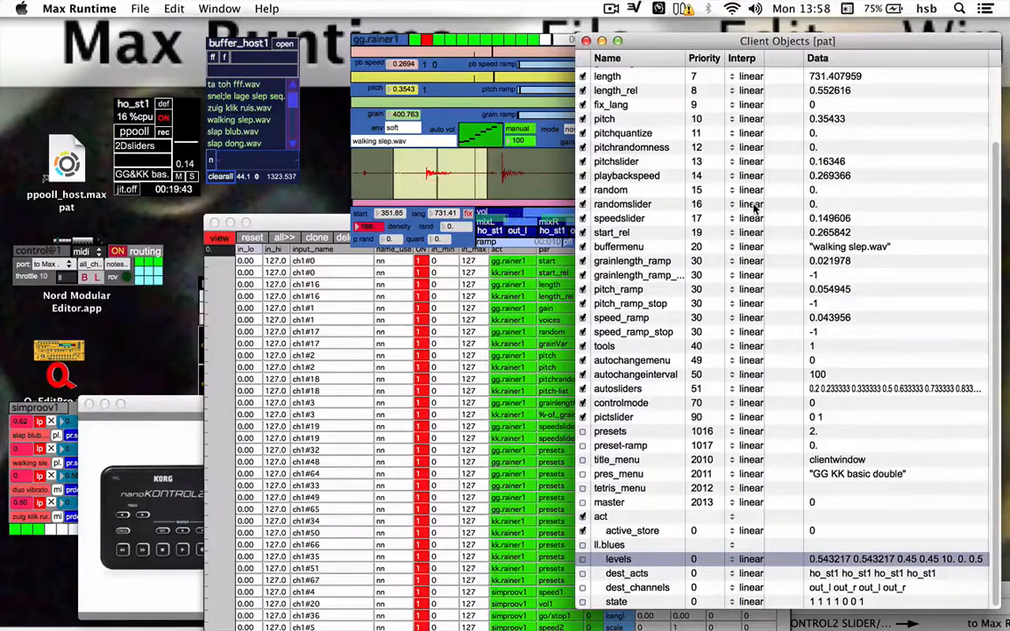
pyautogui.scroll(5, 771, 275)
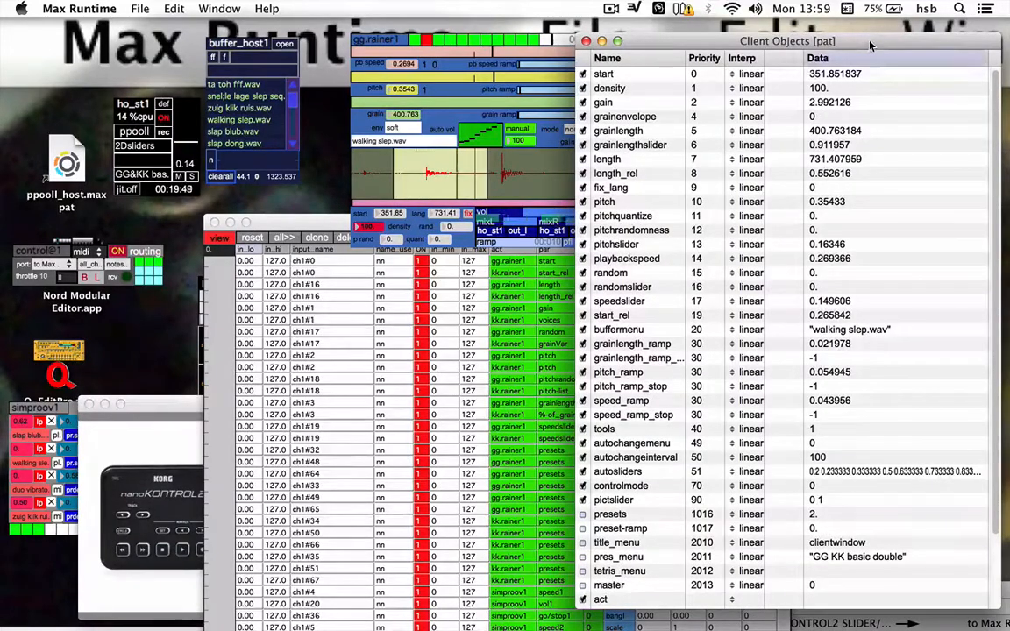
pyautogui.moveTo(871, 44); pyautogui.dragTo(822, 54)
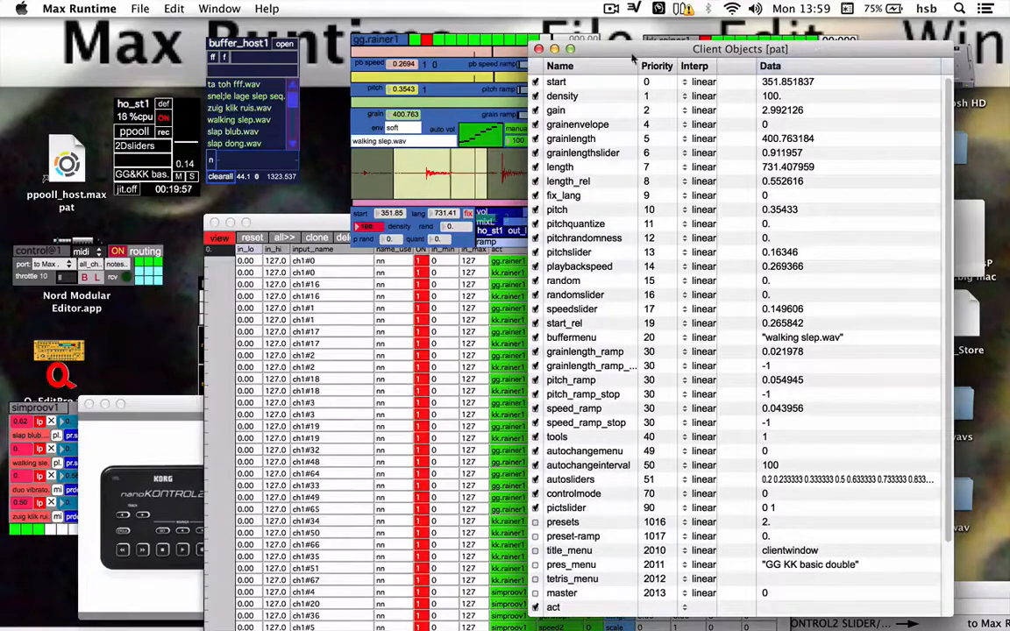
pyautogui.scroll(-5, 623, 301)
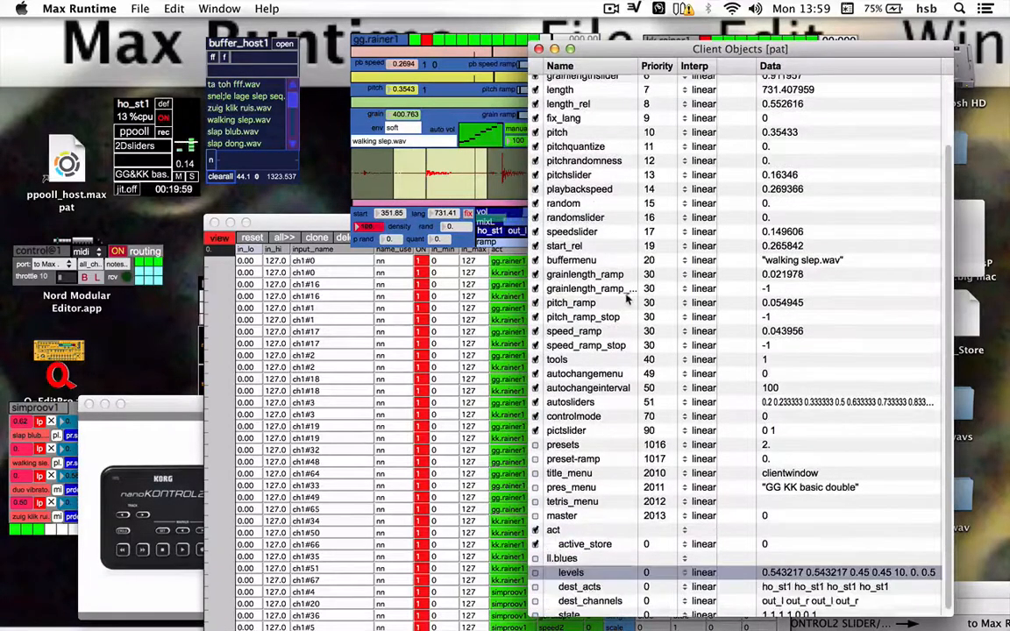
pyautogui.scroll(5, 653, 304)
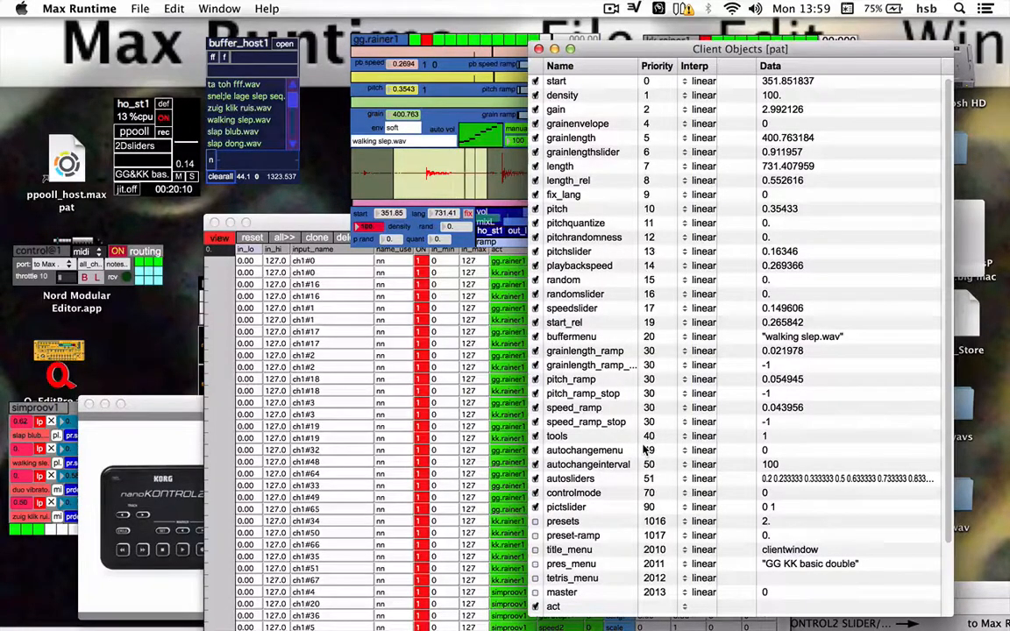
pyautogui.moveTo(620, 50); pyautogui.dragTo(596, 45)
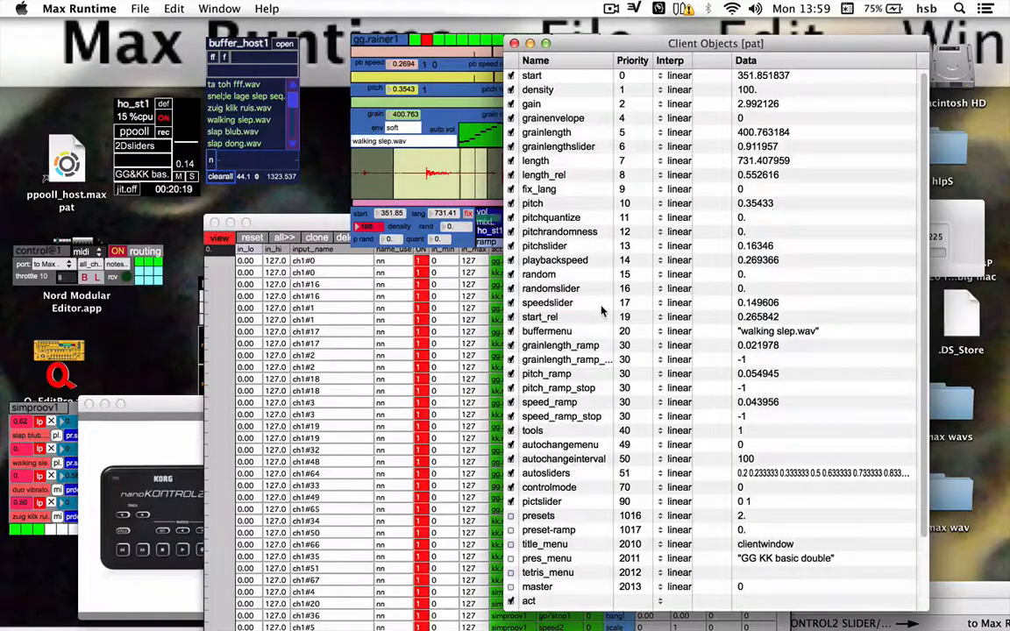
# Step: Recall preset 5 of gg.rainer1, uncover the act's controls, and select the pitch parameter in its client list
pyautogui.click(441, 42)
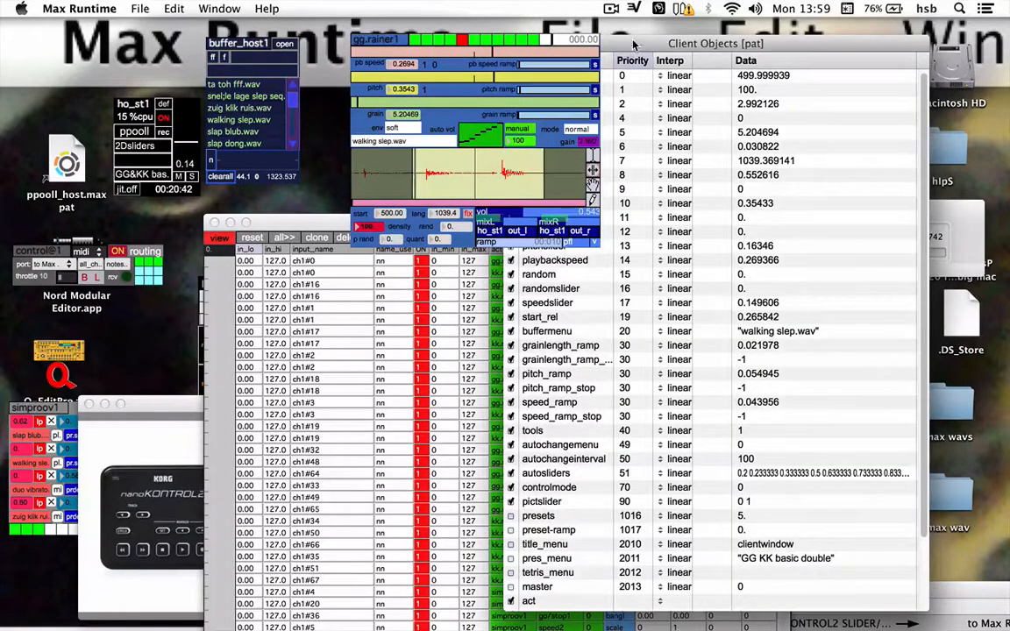
pyautogui.moveTo(630, 47); pyautogui.dragTo(651, 42)
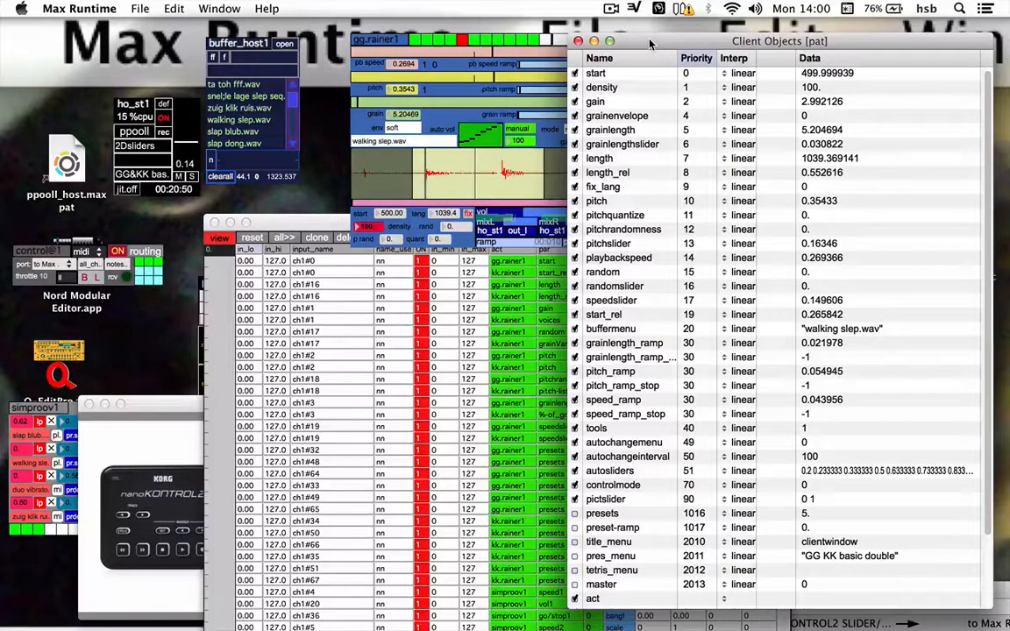
pyautogui.click(574, 202)
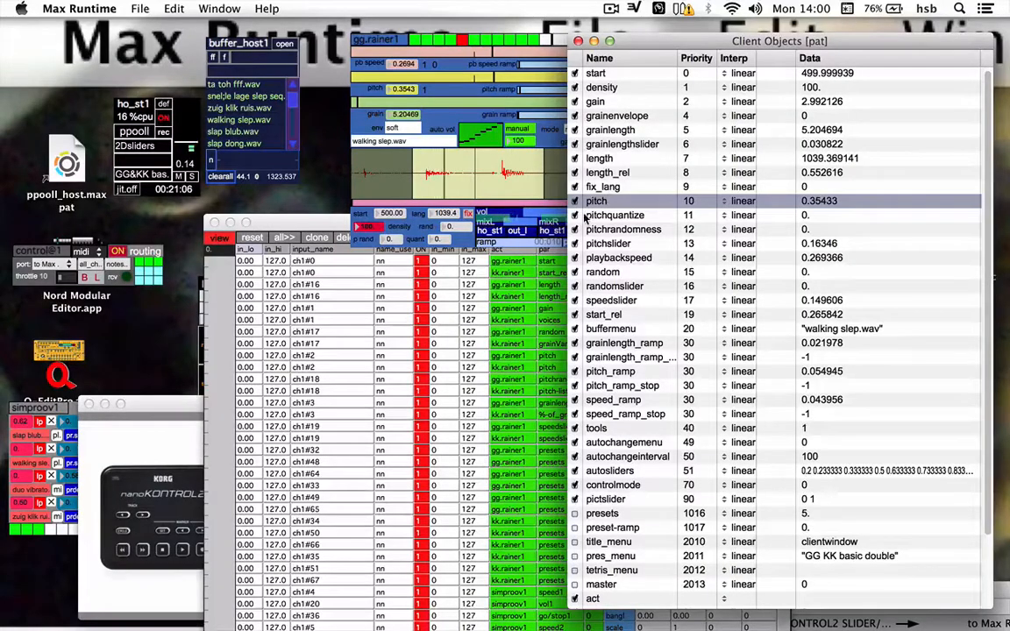
# Step: Reposition the clientwindow beside the gg.rainer1 waveform and raise the ho_st1 output volume to 0.64
pyautogui.moveTo(699, 42); pyautogui.dragTo(643, 42)
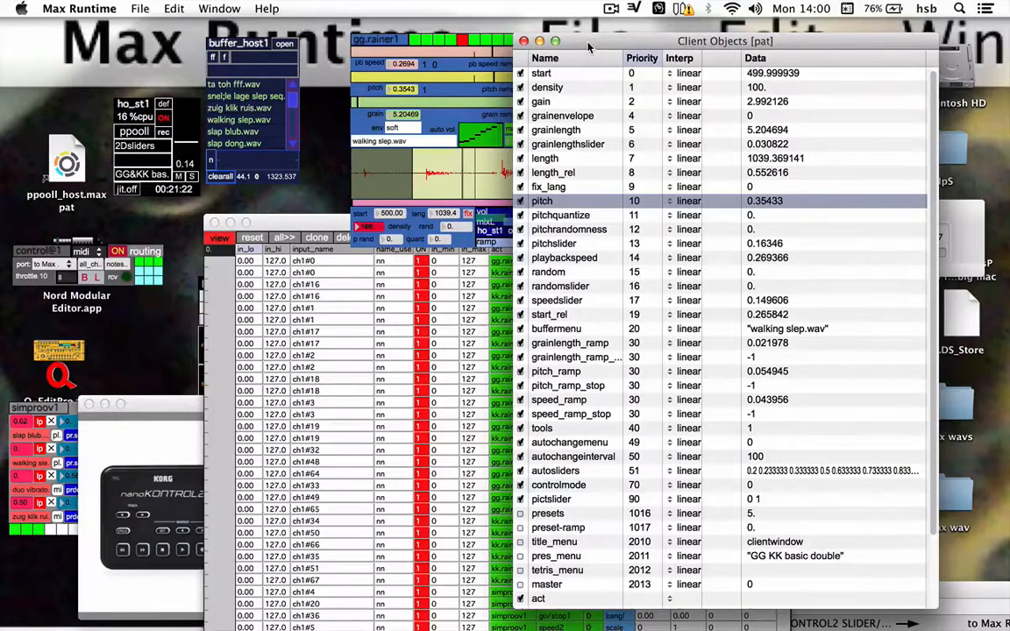
pyautogui.moveTo(592, 48); pyautogui.dragTo(625, 54)
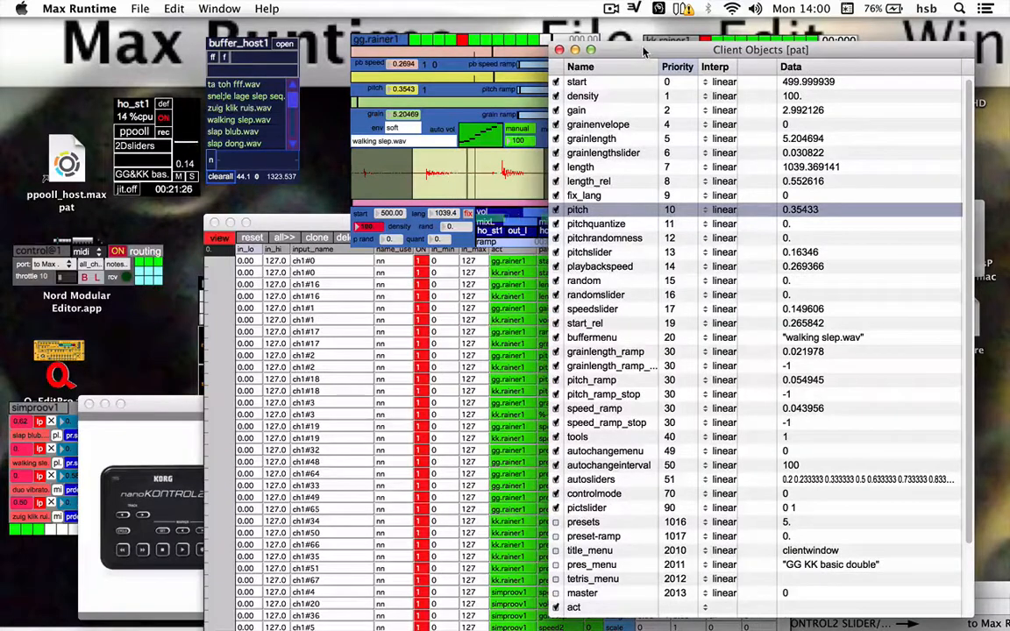
pyautogui.click(187, 142)
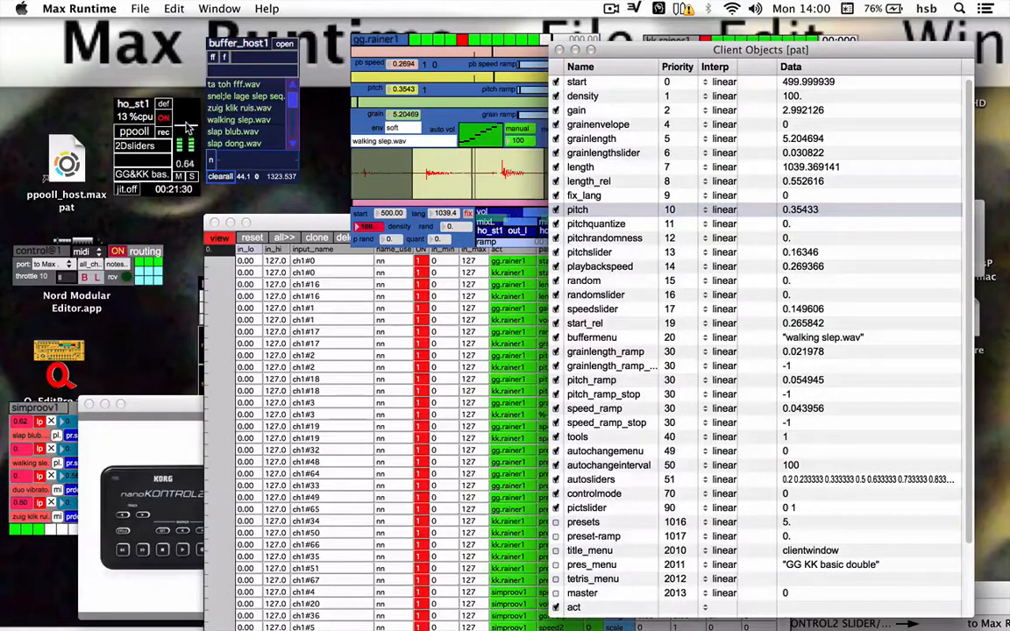